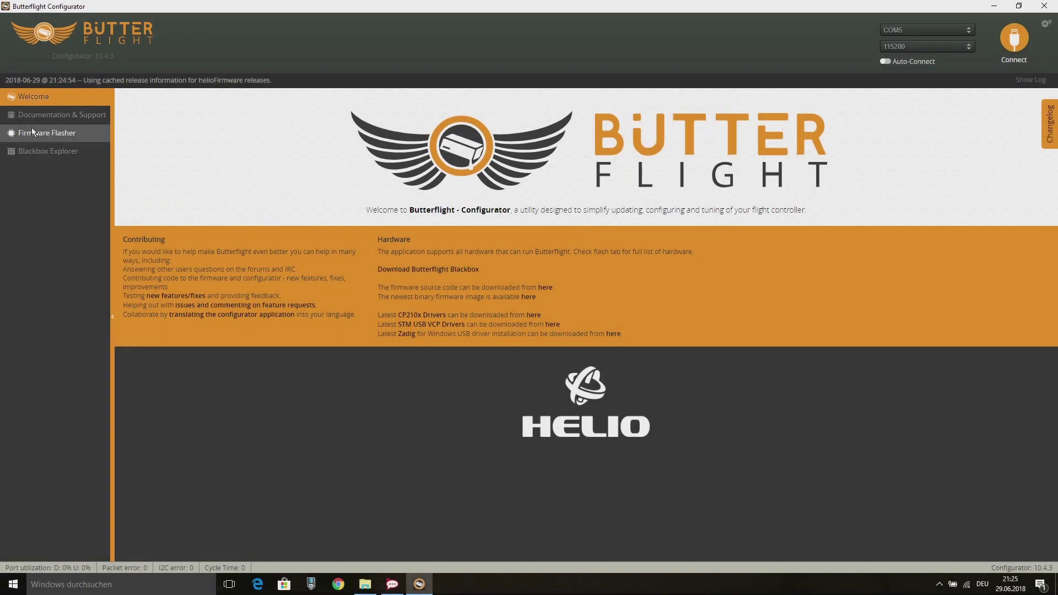
- Load online firmware 3.5.2 | IMUF: 1.0.7-ODIN for the HELIOSPRING target and flash it to the board
{"action": "left_click", "coordinate": [31, 127]}
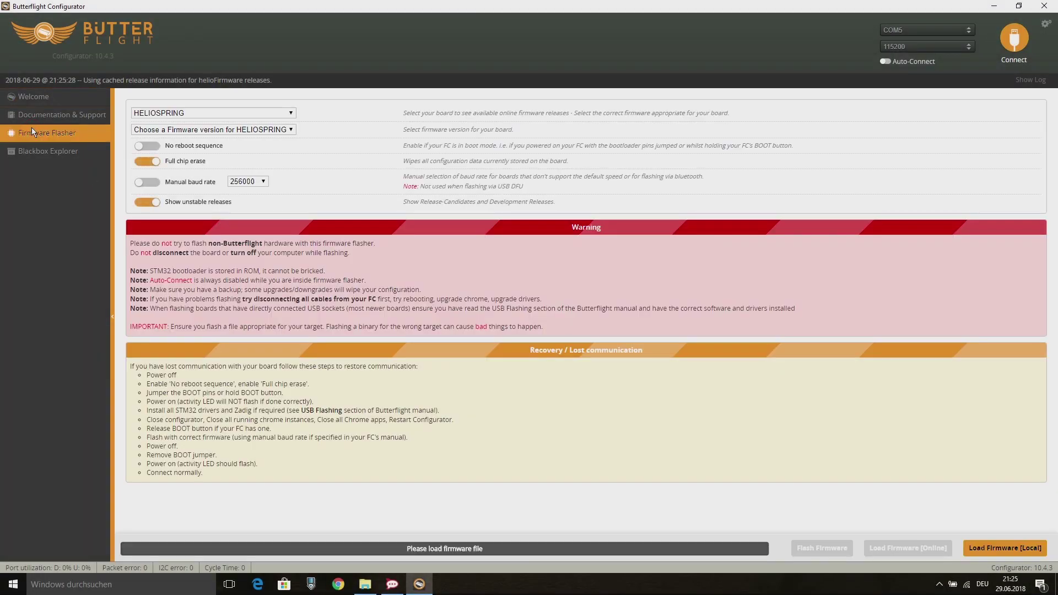
{"action": "left_click", "coordinate": [172, 131]}
{"action": "left_click", "coordinate": [178, 158]}
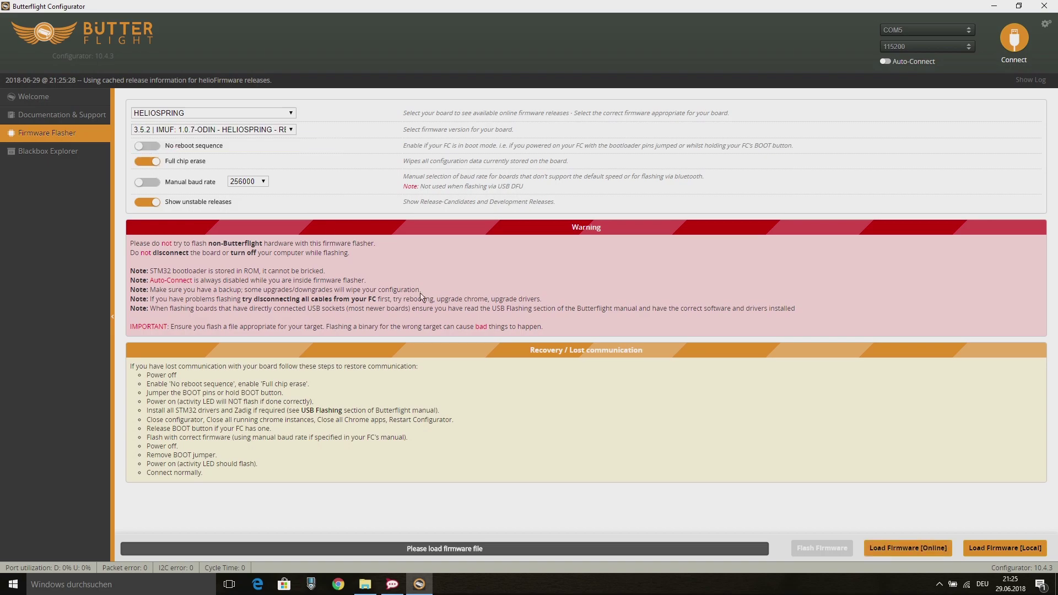
{"action": "scroll", "coordinate": [1037, 410], "scroll_direction": "down", "scroll_amount": 2}
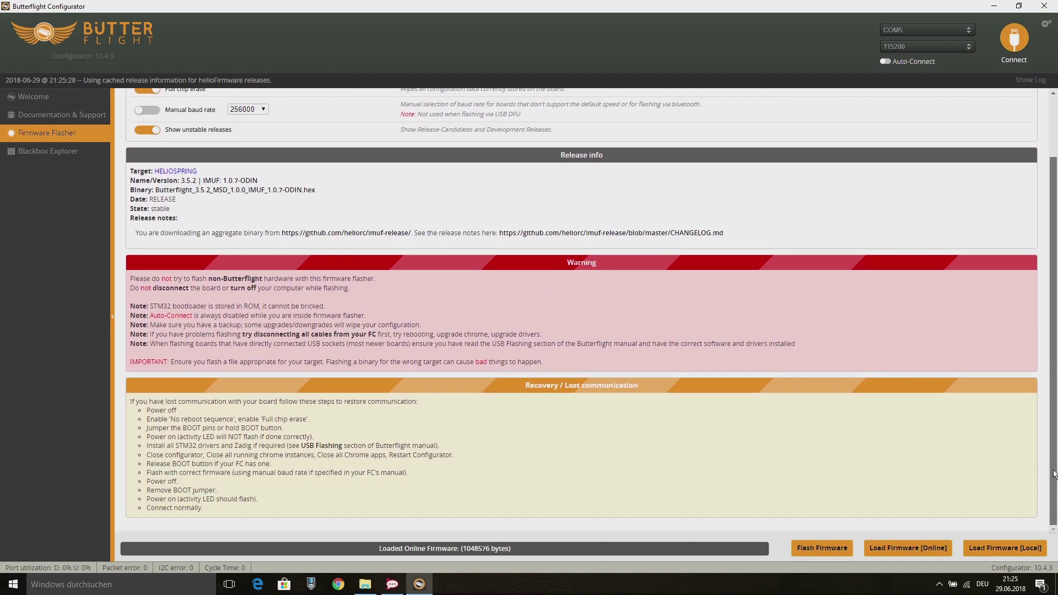
{"action": "left_click", "coordinate": [918, 552]}
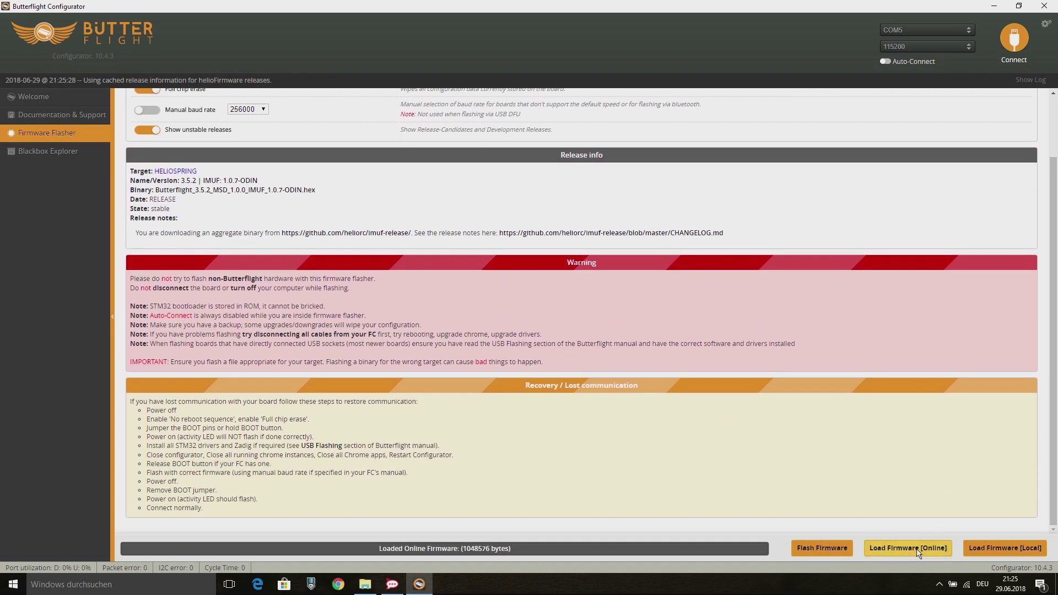
{"action": "left_click", "coordinate": [811, 546]}
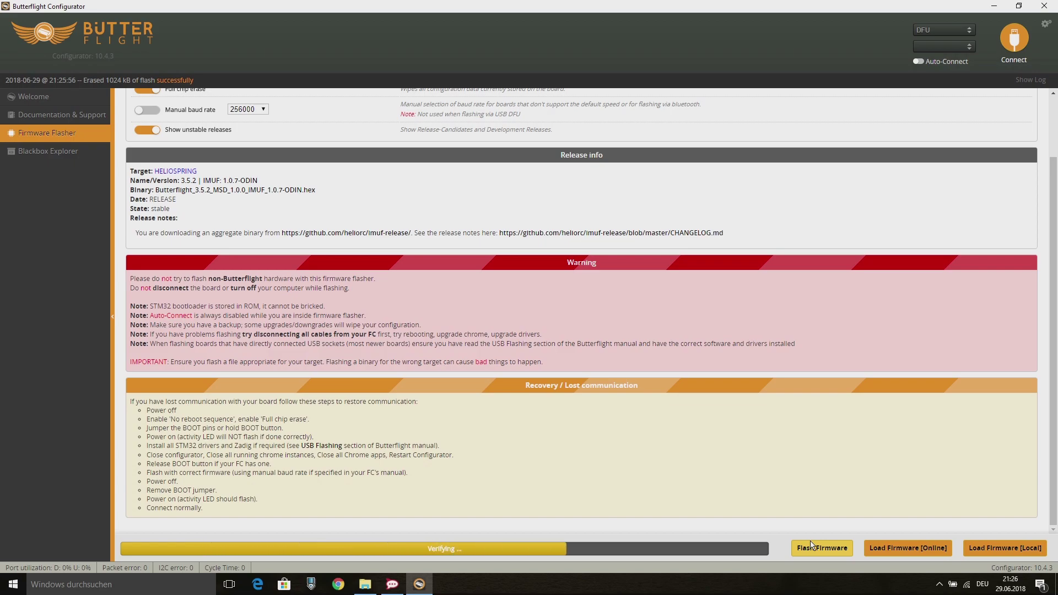
- Connect to the flight controller and run the imufupdate command in the CLI
{"action": "left_click", "coordinate": [1015, 37]}
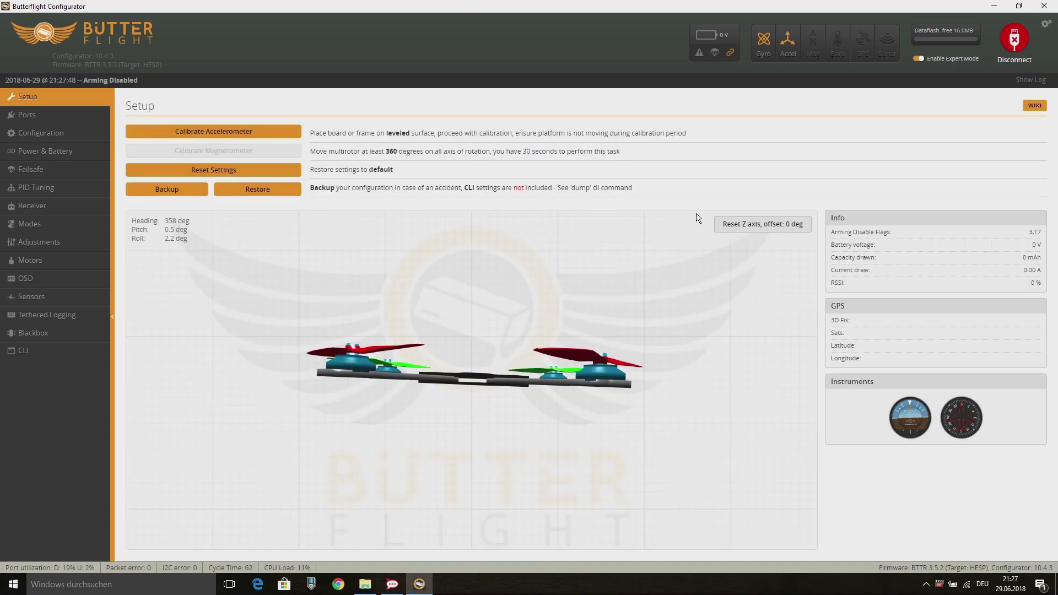
{"action": "left_click", "coordinate": [17, 351]}
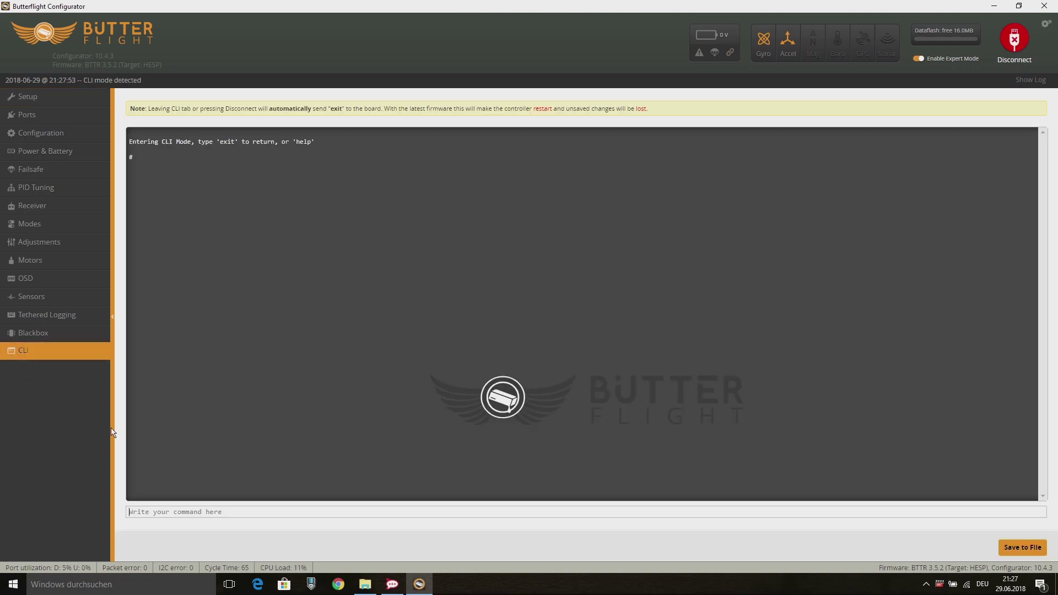
{"action": "type", "text": "imufu"}
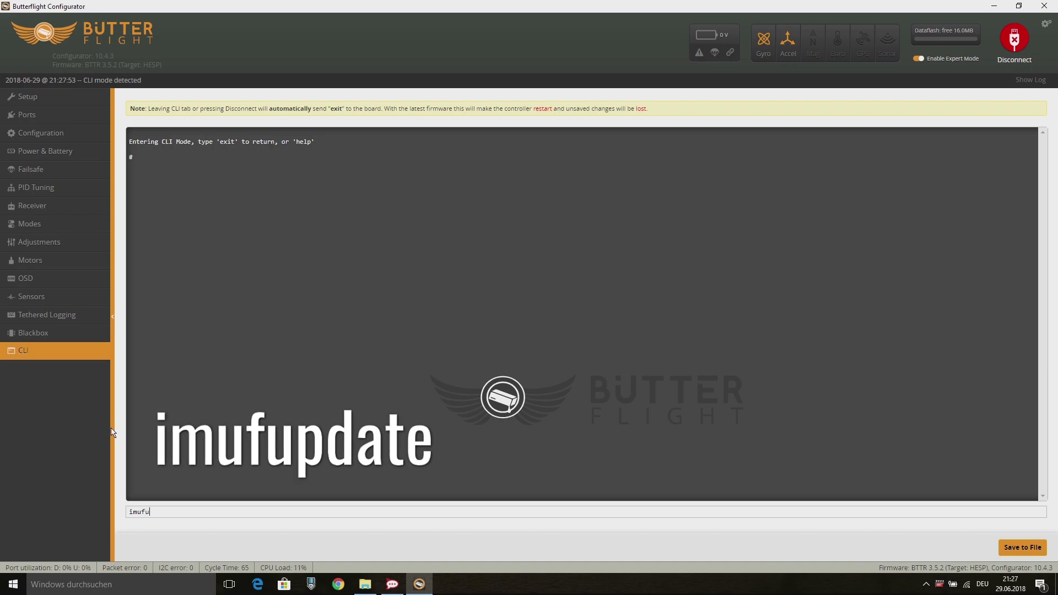
{"action": "type", "text": "pdate"}
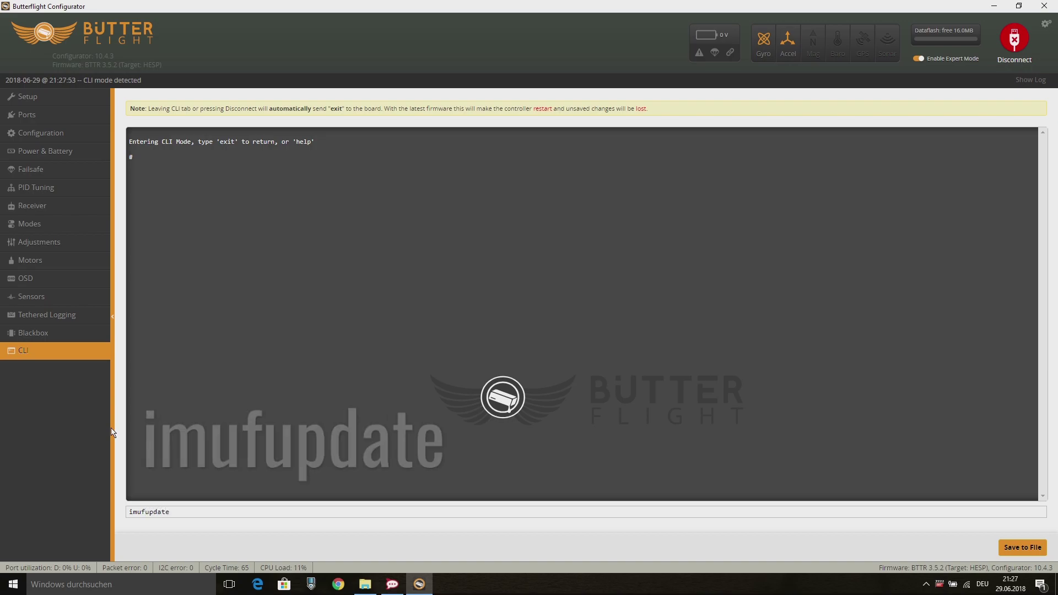
{"action": "key", "text": "Return"}
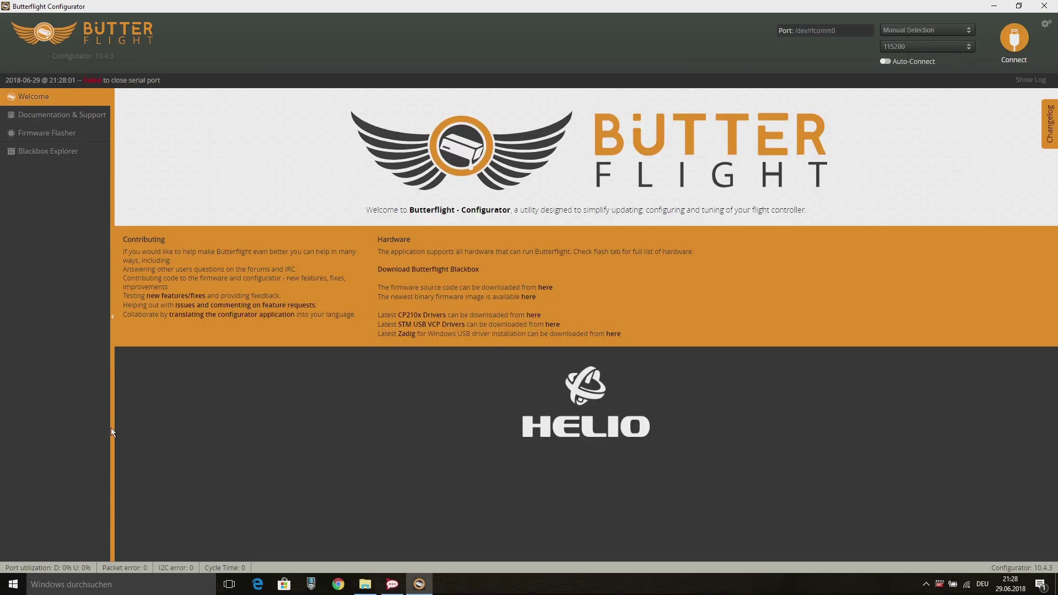
- Reconnect to the flight controller and calibrate the accelerometer
{"action": "left_click", "coordinate": [1007, 60]}
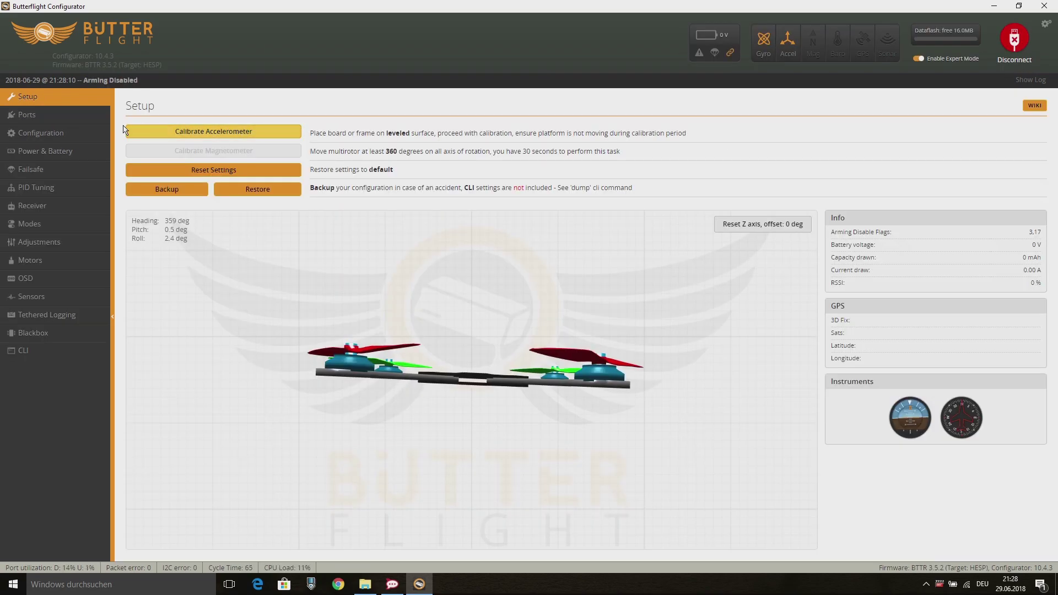
{"action": "left_click", "coordinate": [176, 132]}
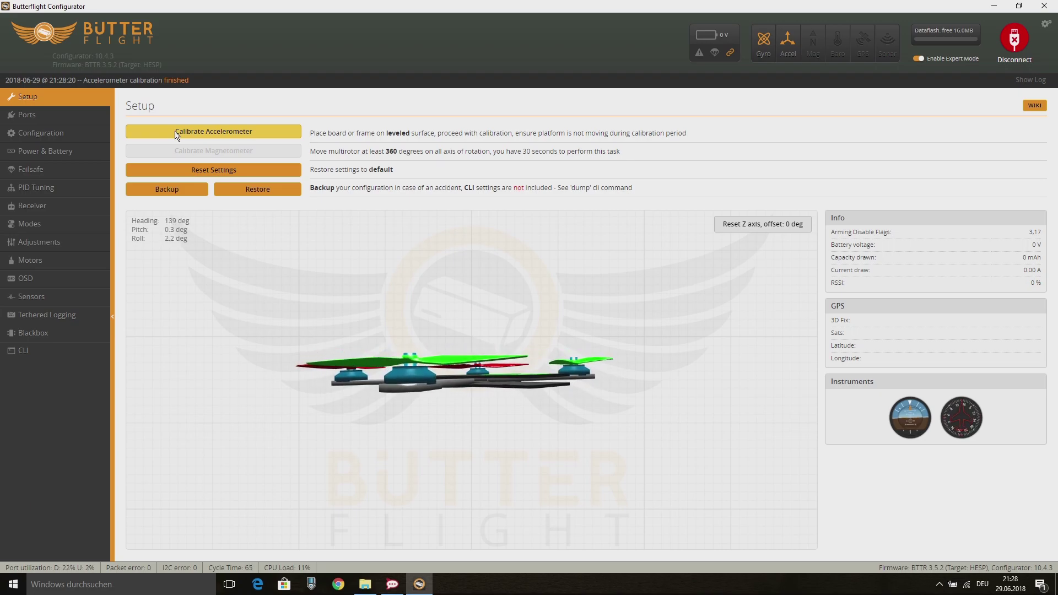
{"action": "left_click", "coordinate": [177, 134]}
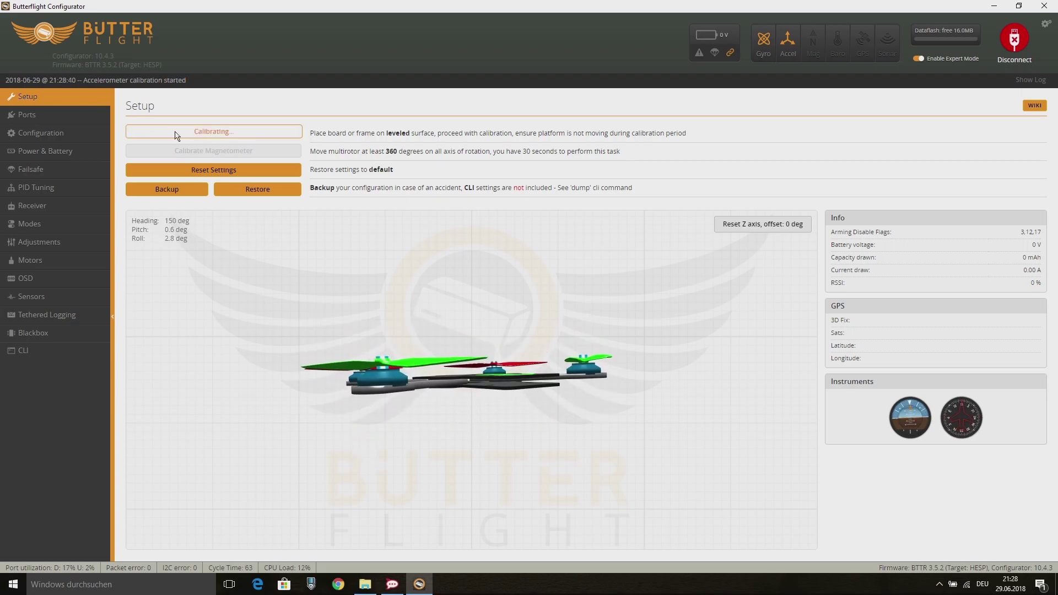
- Assign a peripheral function to UART5 in the port settings, then save and reboot
{"action": "left_click", "coordinate": [48, 115]}
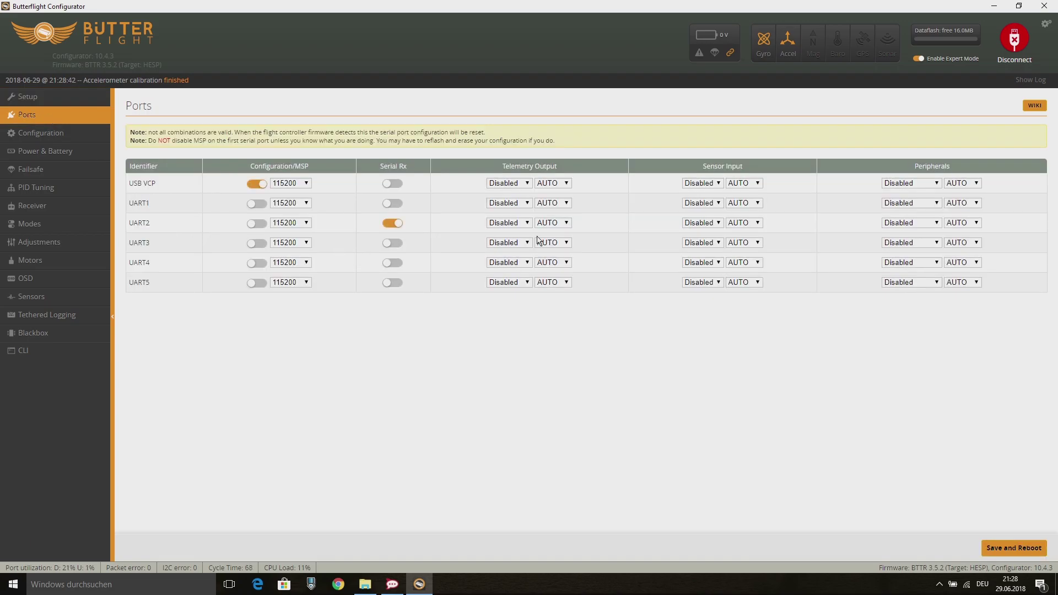
{"action": "left_click", "coordinate": [891, 284]}
{"action": "left_click", "coordinate": [906, 313]}
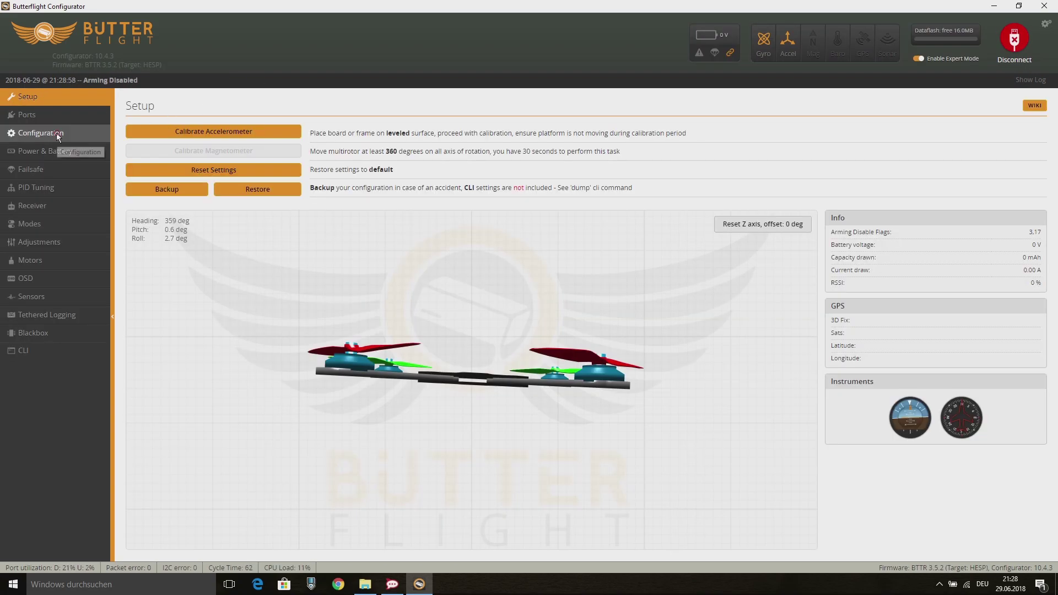
- Set the gyro update and PID loop frequencies to 32 kHz and disable the accelerometer in the system configuration
{"action": "left_click", "coordinate": [57, 134]}
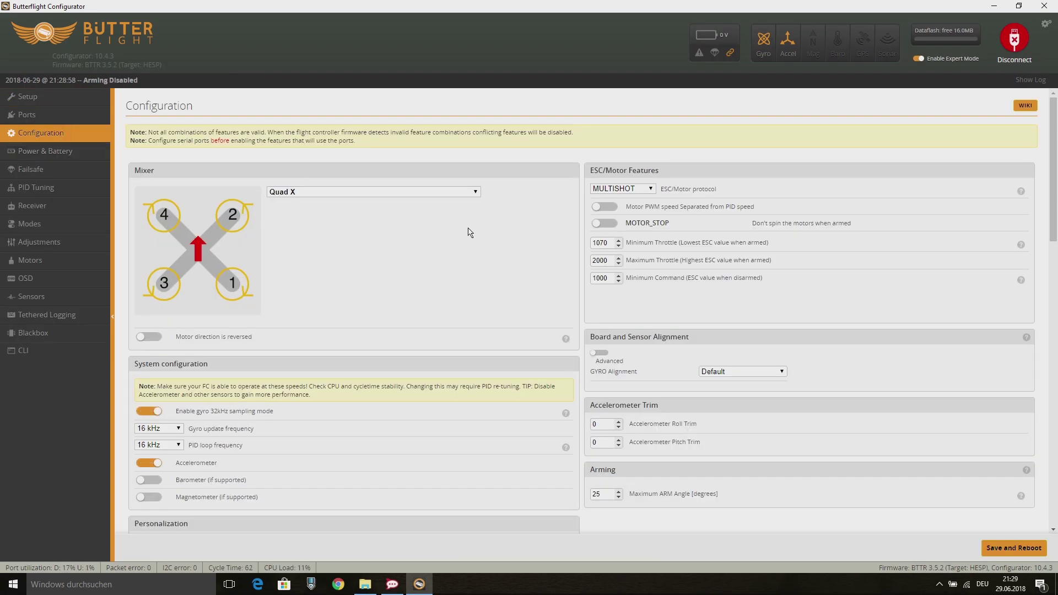
{"action": "left_click", "coordinate": [626, 190]}
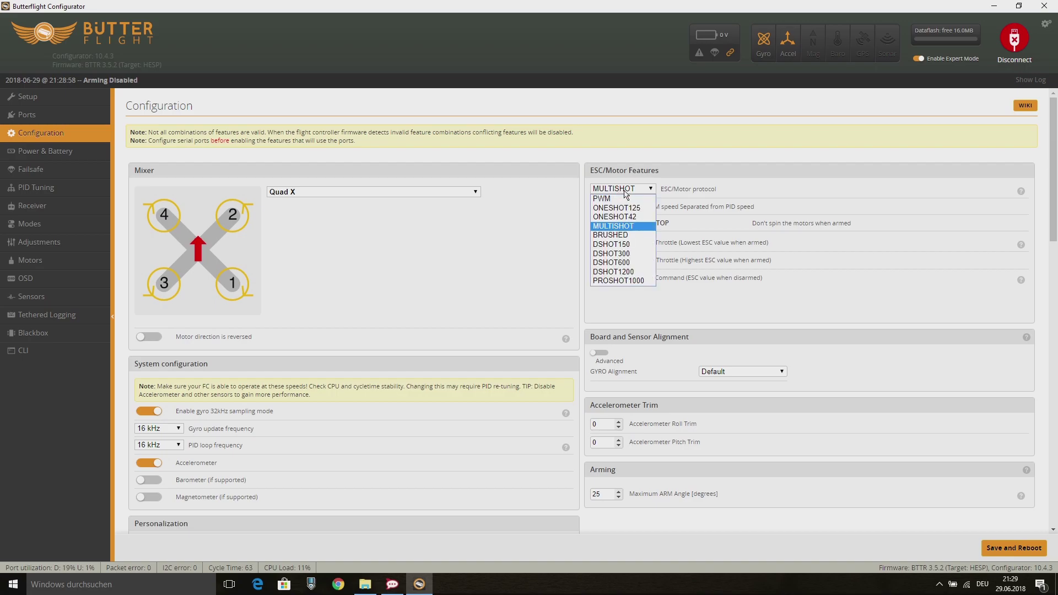
{"action": "left_click", "coordinate": [625, 191]}
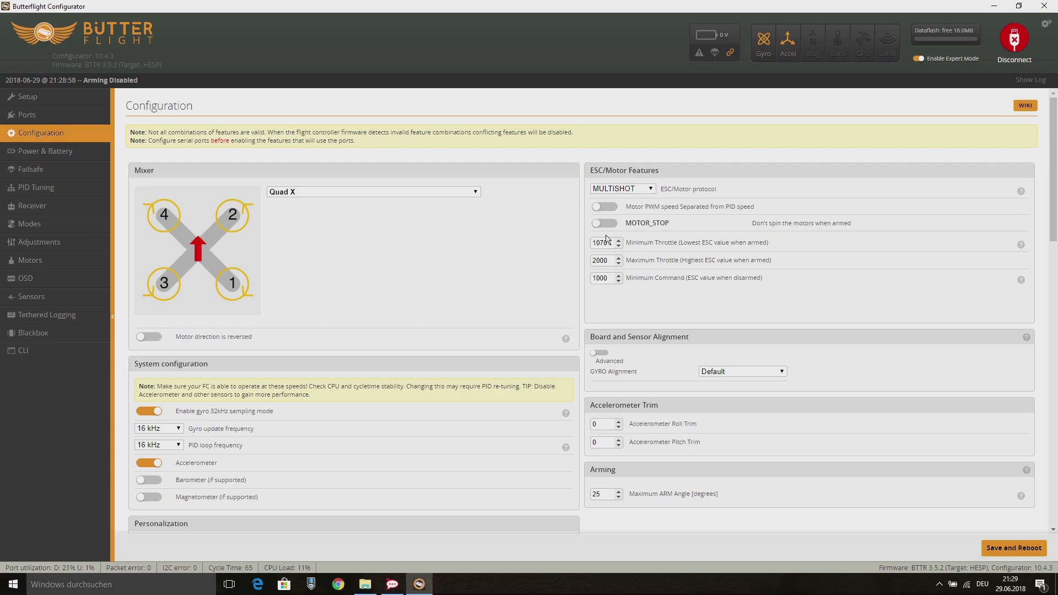
{"action": "left_click", "coordinate": [171, 434]}
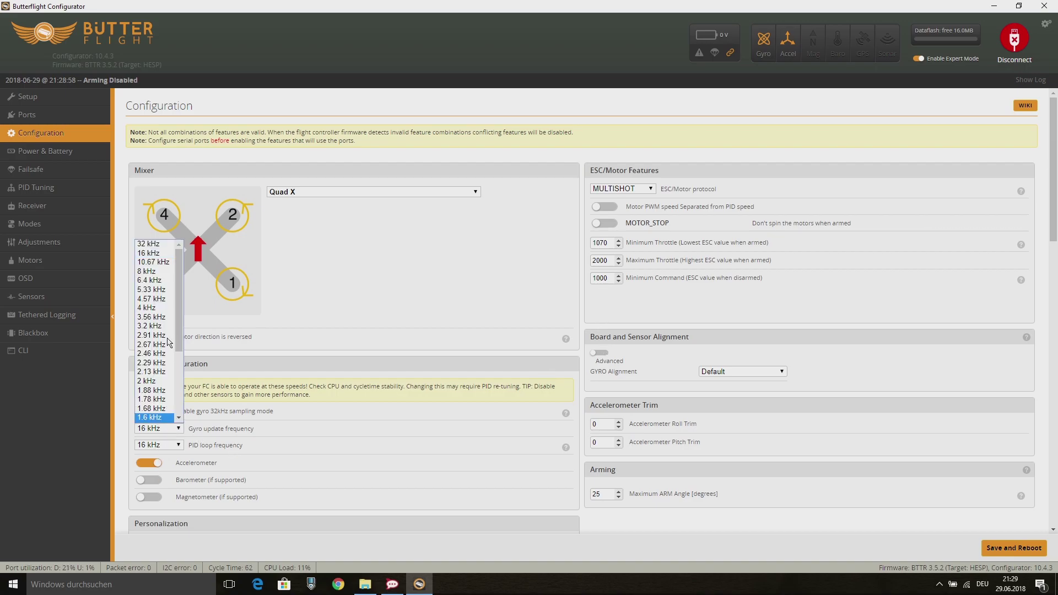
{"action": "left_click", "coordinate": [152, 244]}
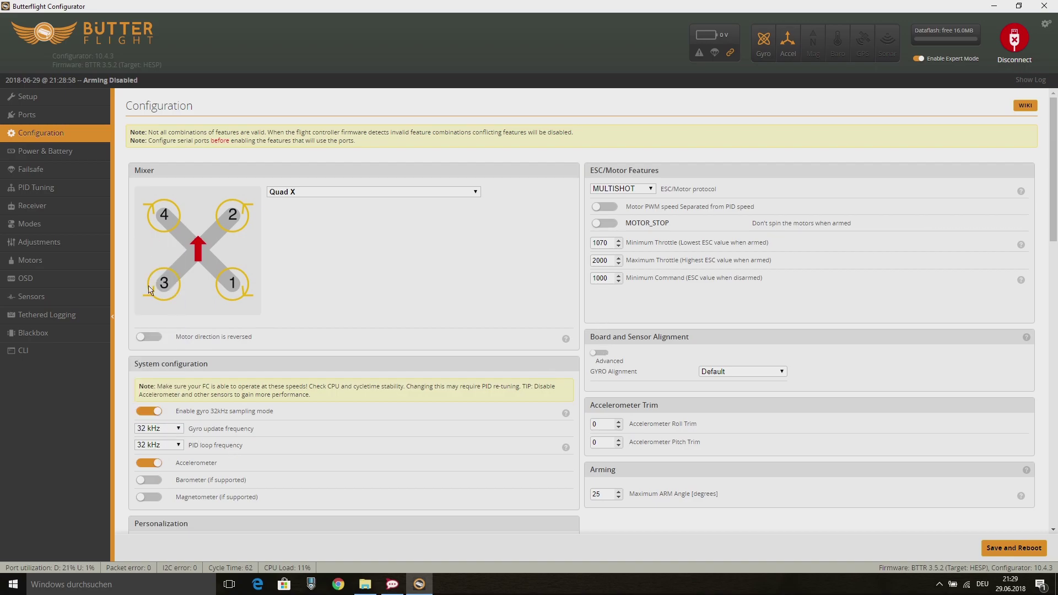
{"action": "left_click", "coordinate": [152, 464]}
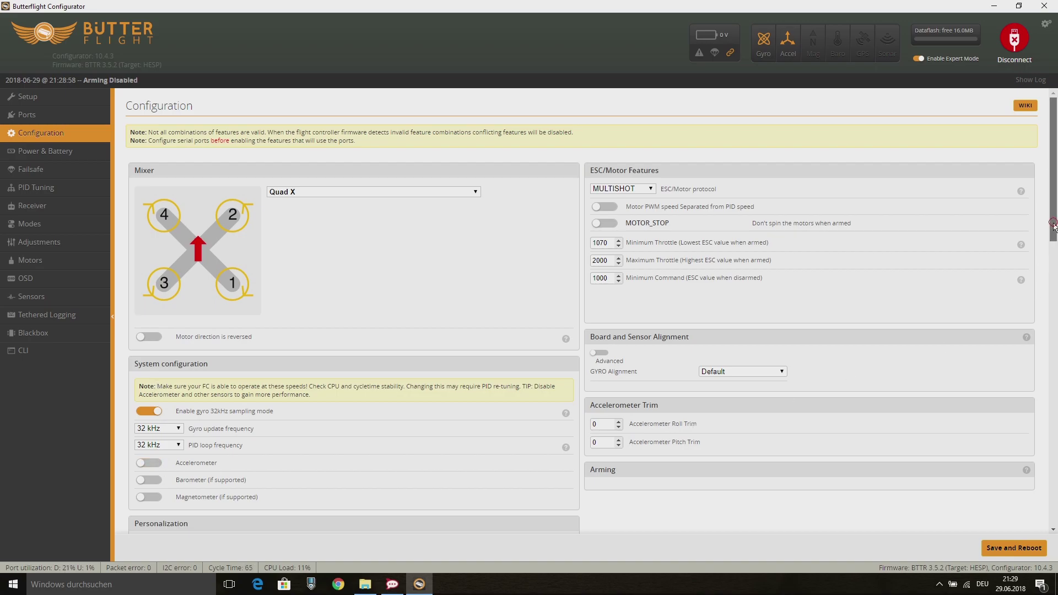
- Disable the TELEMETRY feature in the configuration, then save and reboot the board
{"action": "left_click_drag", "start_coordinate": [1055, 227], "coordinate": [1055, 295]}
{"action": "scroll", "coordinate": [606, 337], "scroll_direction": "down", "scroll_amount": 3}
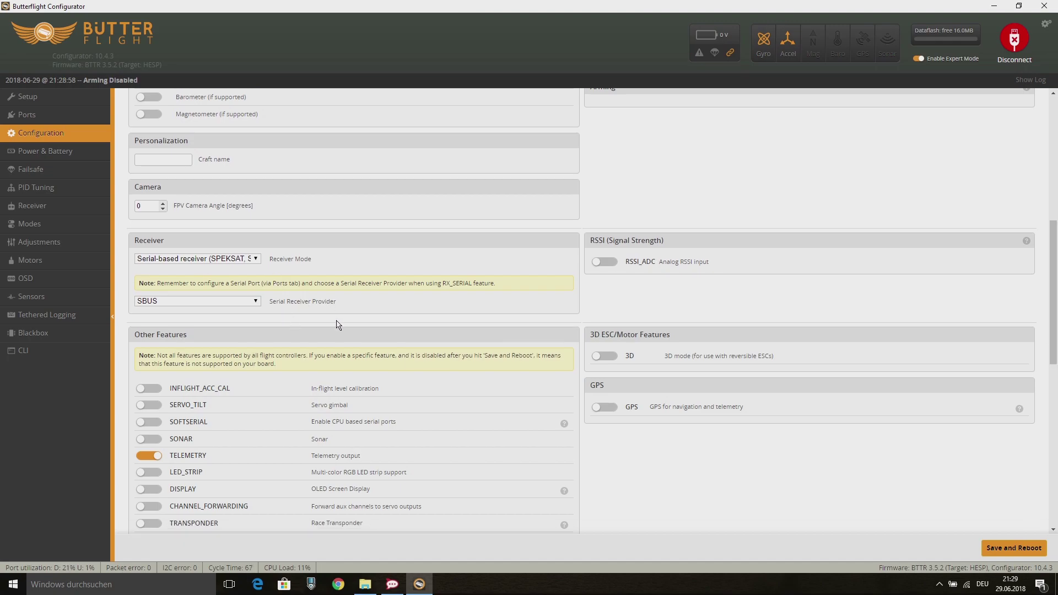
{"action": "scroll", "coordinate": [1046, 310], "scroll_direction": "down", "scroll_amount": 4}
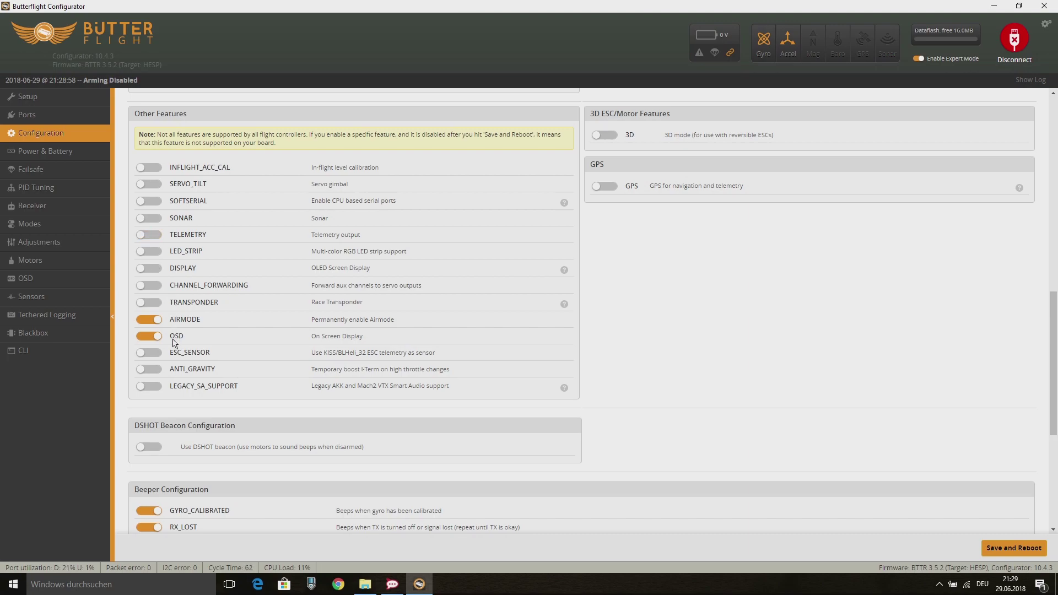
{"action": "scroll", "coordinate": [978, 297], "scroll_direction": "down", "scroll_amount": 5}
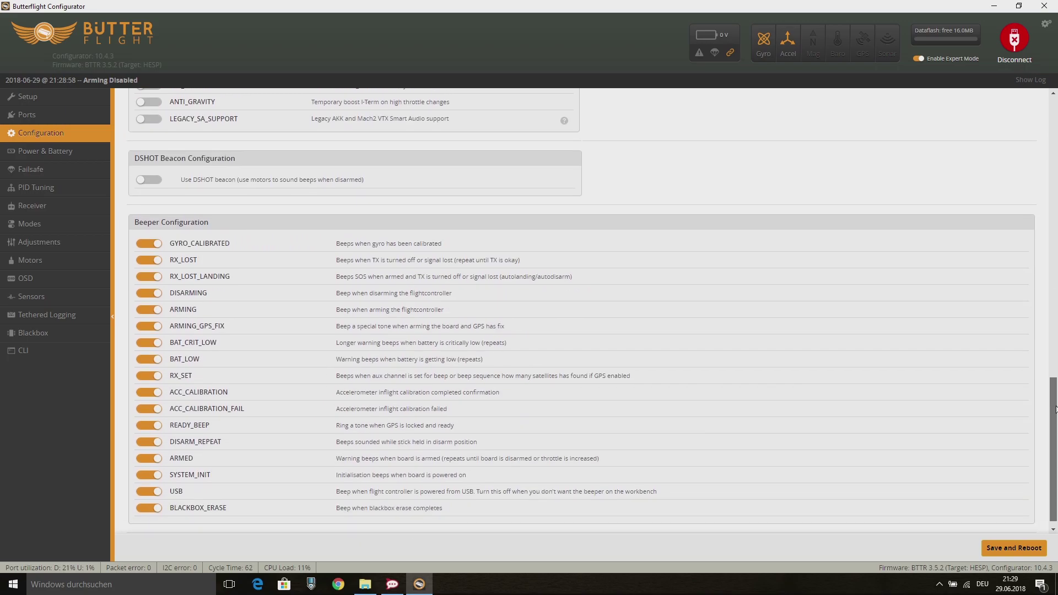
{"action": "left_click", "coordinate": [1005, 548]}
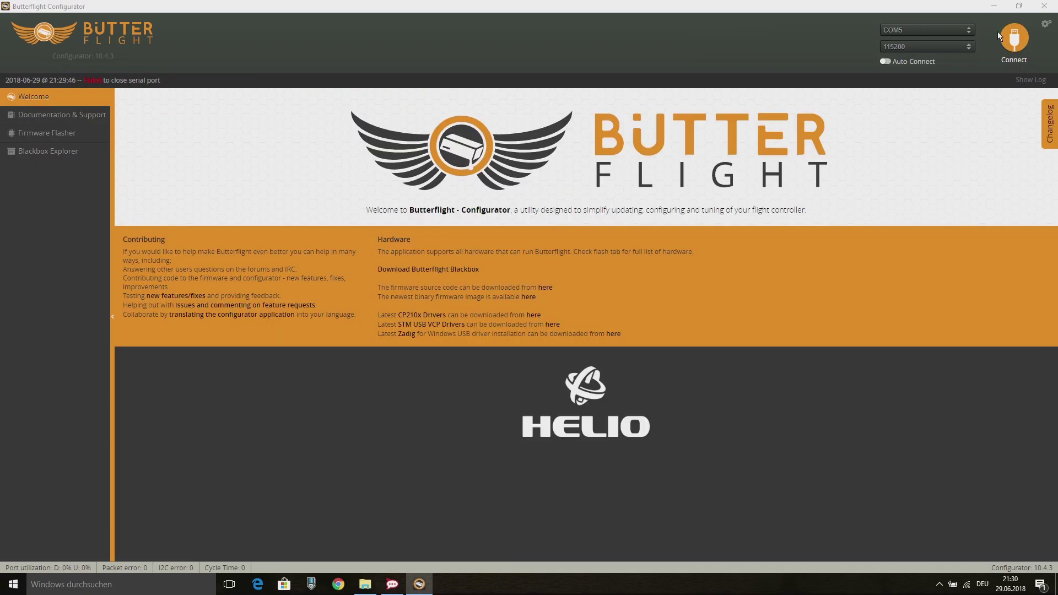
- Reconnect to the flight controller and save its Power & Battery settings
{"action": "left_click", "coordinate": [1013, 38]}
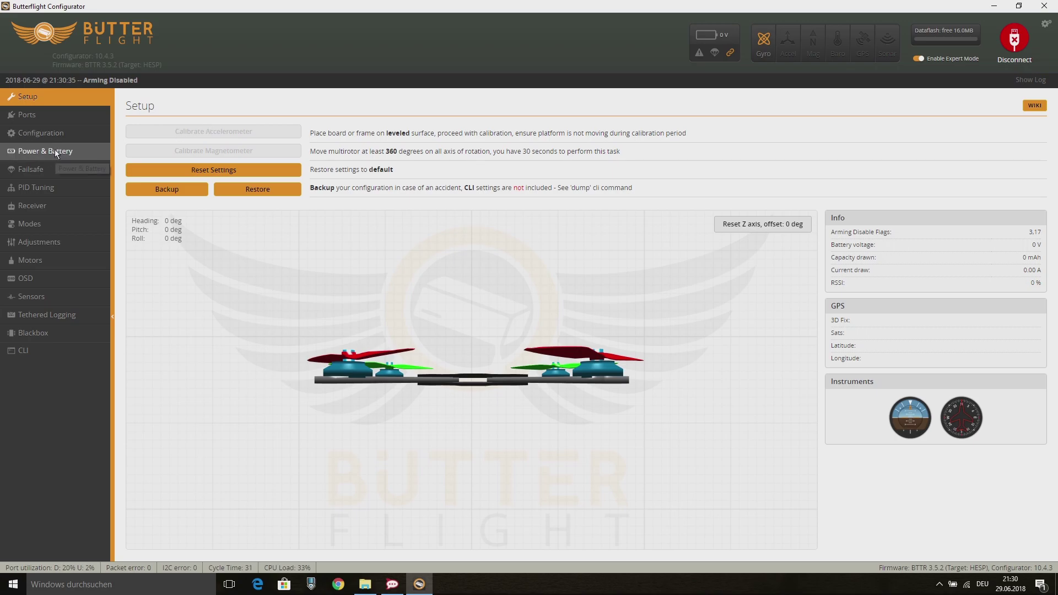
{"action": "left_click", "coordinate": [55, 151]}
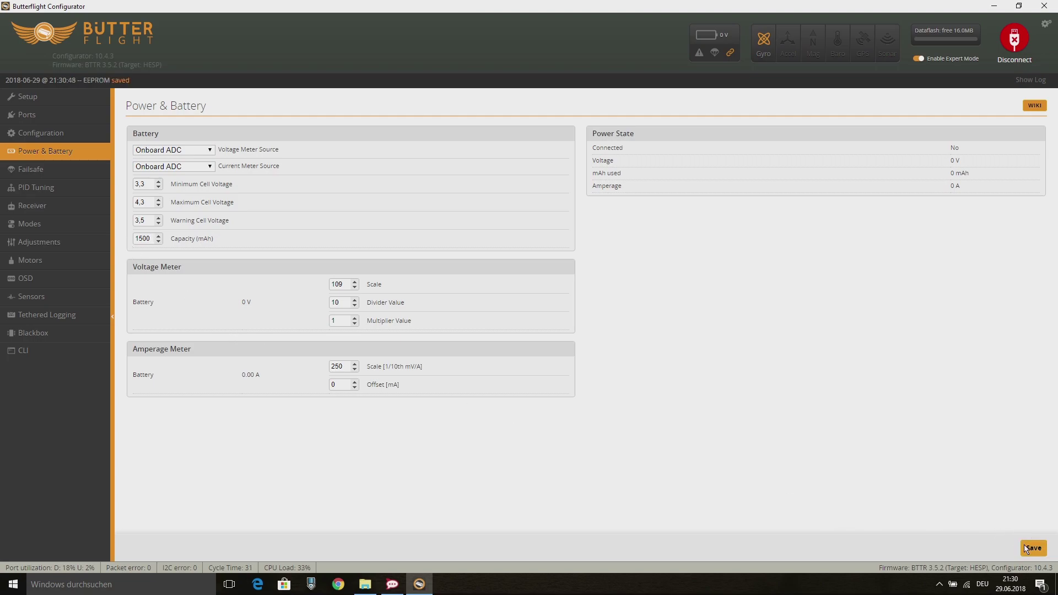
- Set the AUX 12 failsafe channel fallback to Set with value 1000, then save and reboot
{"action": "left_click", "coordinate": [58, 167]}
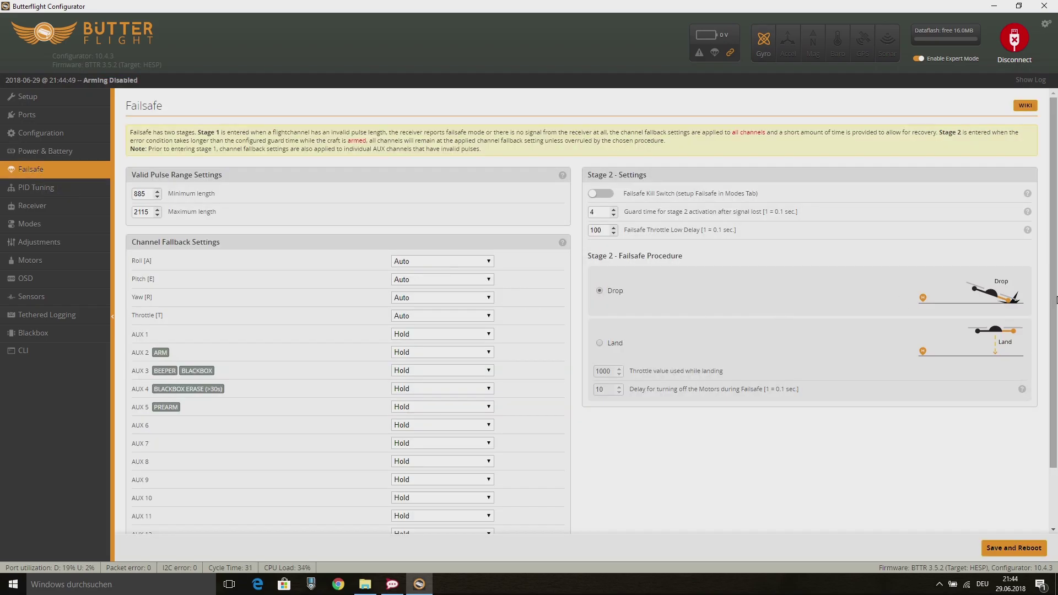
{"action": "scroll", "coordinate": [1054, 287], "scroll_direction": "down", "scroll_amount": 2}
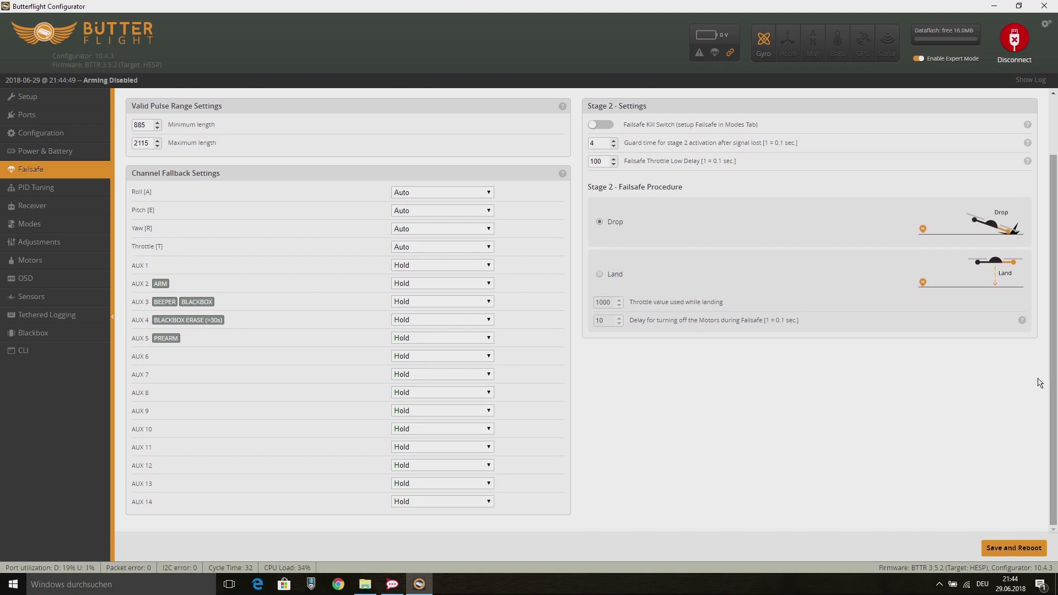
{"action": "left_click", "coordinate": [437, 466]}
{"action": "left_click", "coordinate": [428, 485]}
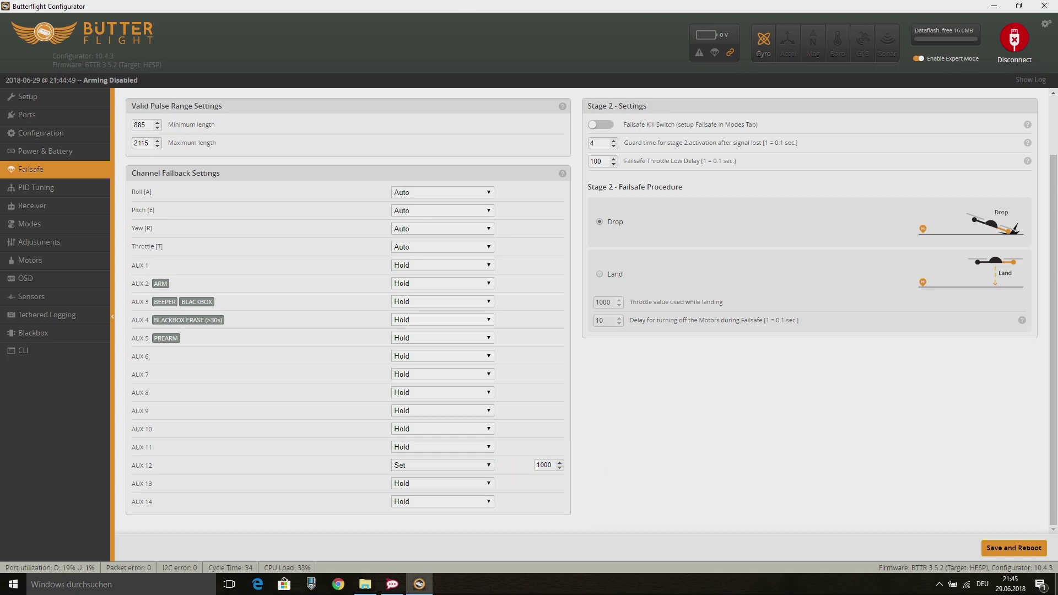
{"action": "left_click", "coordinate": [1012, 548]}
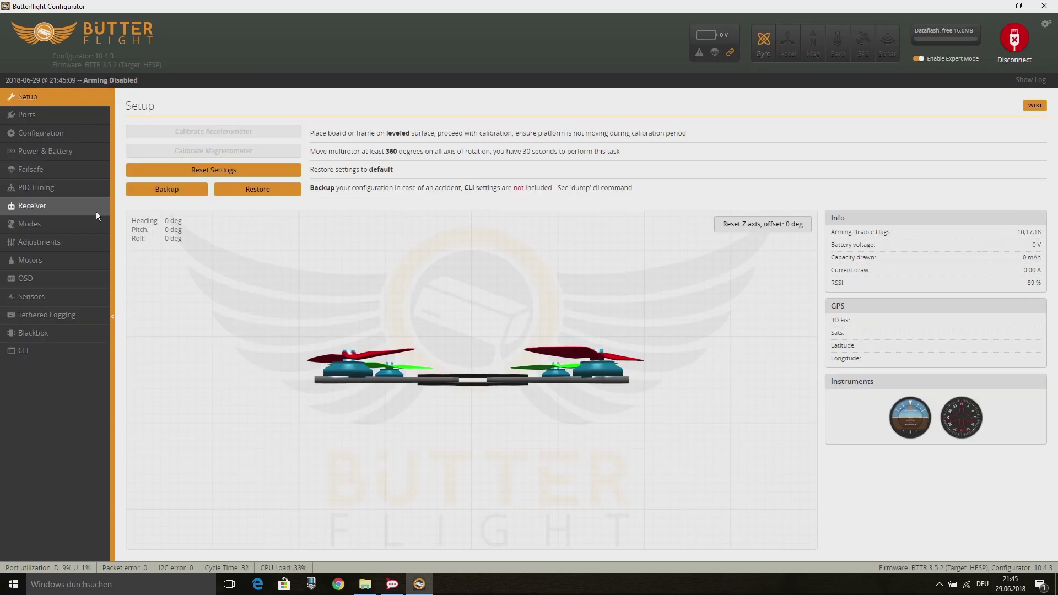
- Set the Super Rate to 0.84 for roll, pitch and yaw in PID Tuning and open the filter settings
{"action": "left_click", "coordinate": [28, 187]}
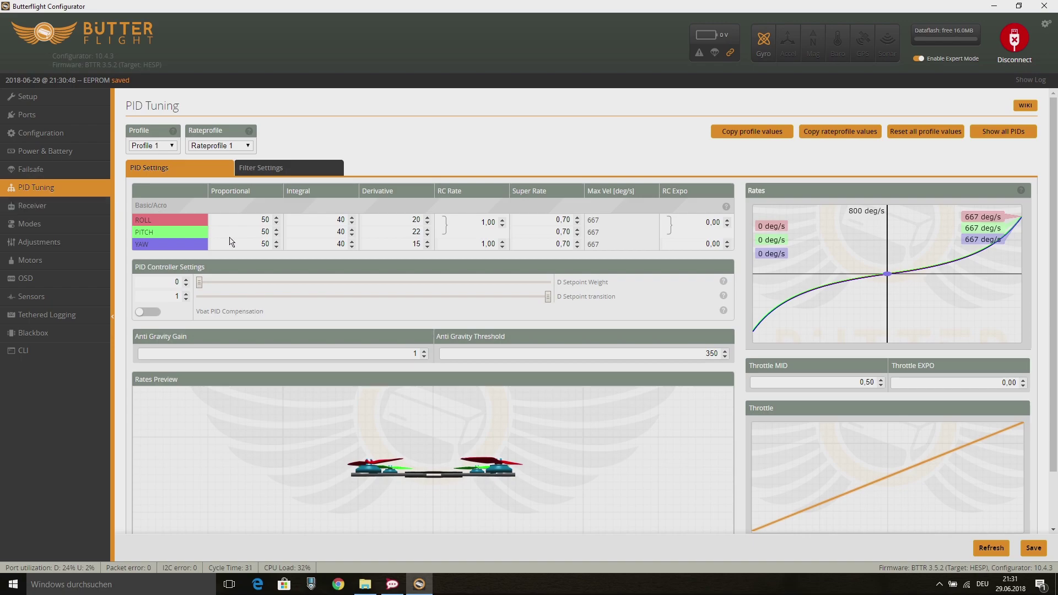
{"action": "left_click", "coordinate": [577, 220]}
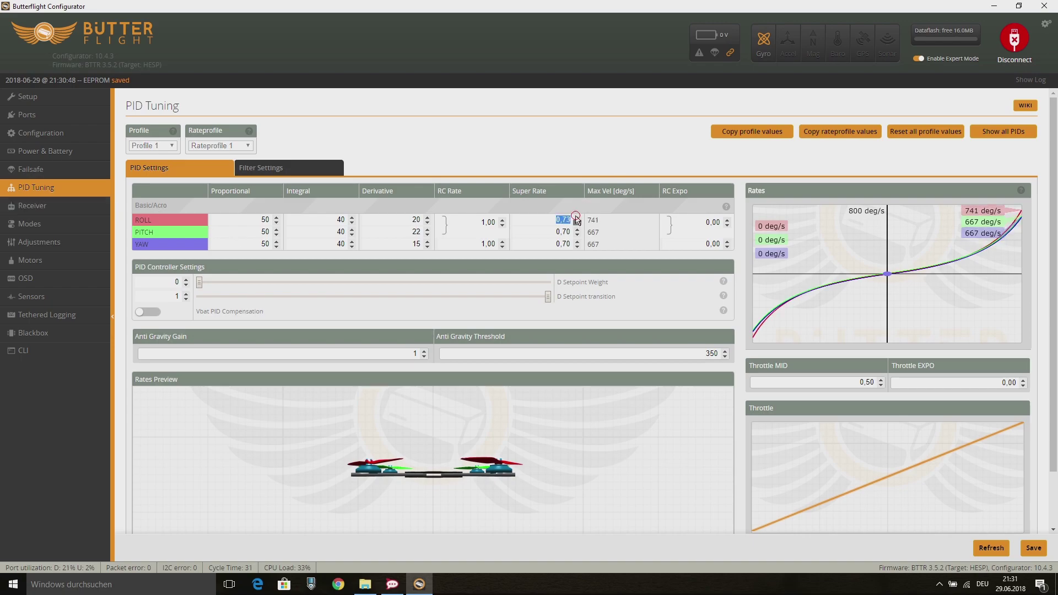
{"action": "left_click", "coordinate": [576, 219]}
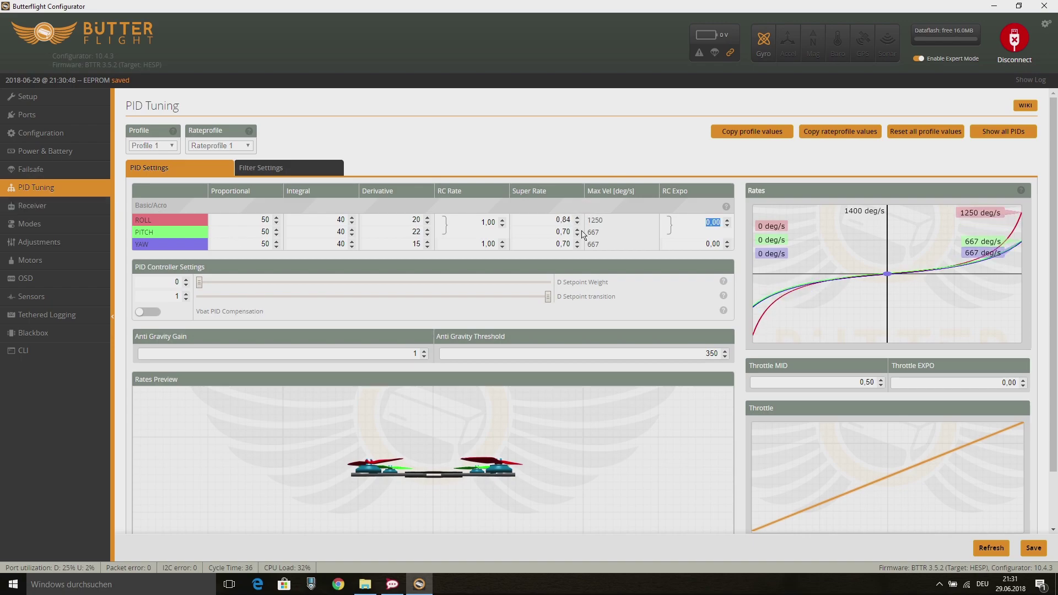
{"action": "double_click", "coordinate": [565, 232]}
{"action": "type", "text": "84"}
{"action": "double_click", "coordinate": [565, 244]}
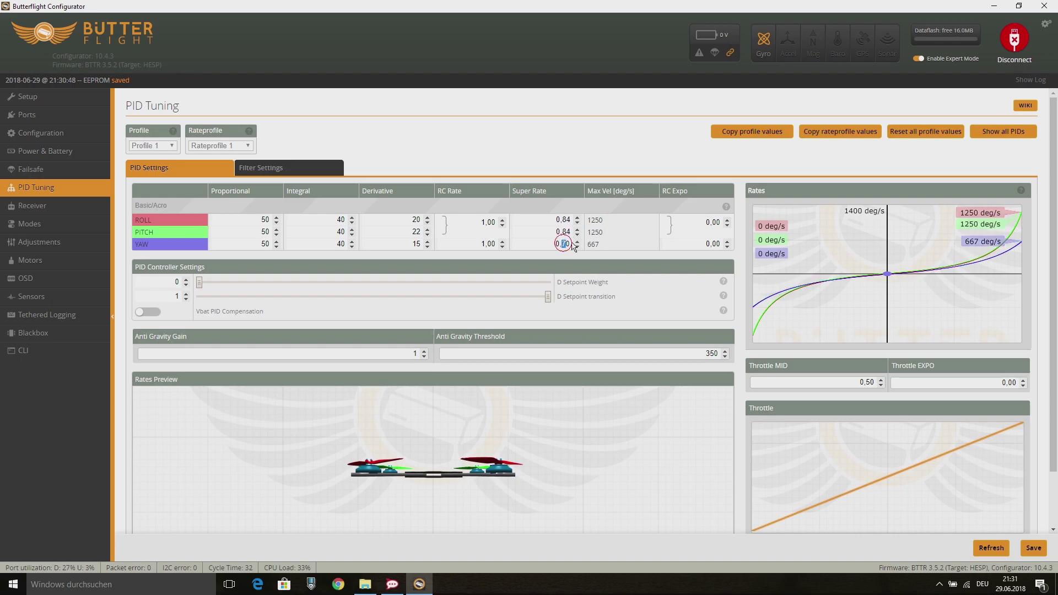
{"action": "type", "text": "84"}
{"action": "scroll", "coordinate": [1053, 192], "scroll_direction": "down", "scroll_amount": 2}
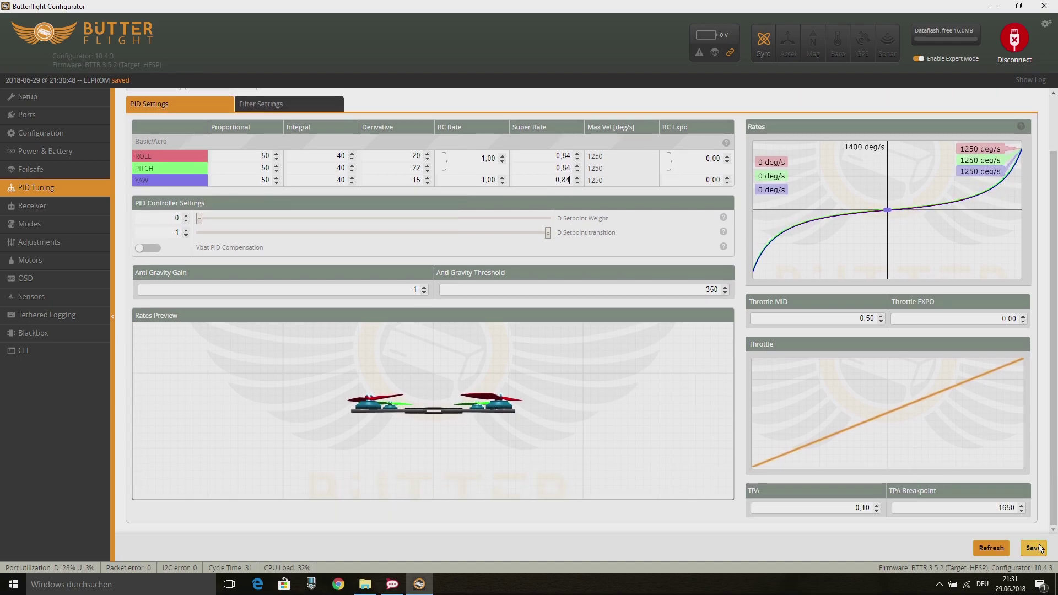
{"action": "scroll", "coordinate": [1056, 486], "scroll_direction": "up", "scroll_amount": 2}
{"action": "left_click", "coordinate": [266, 168]}
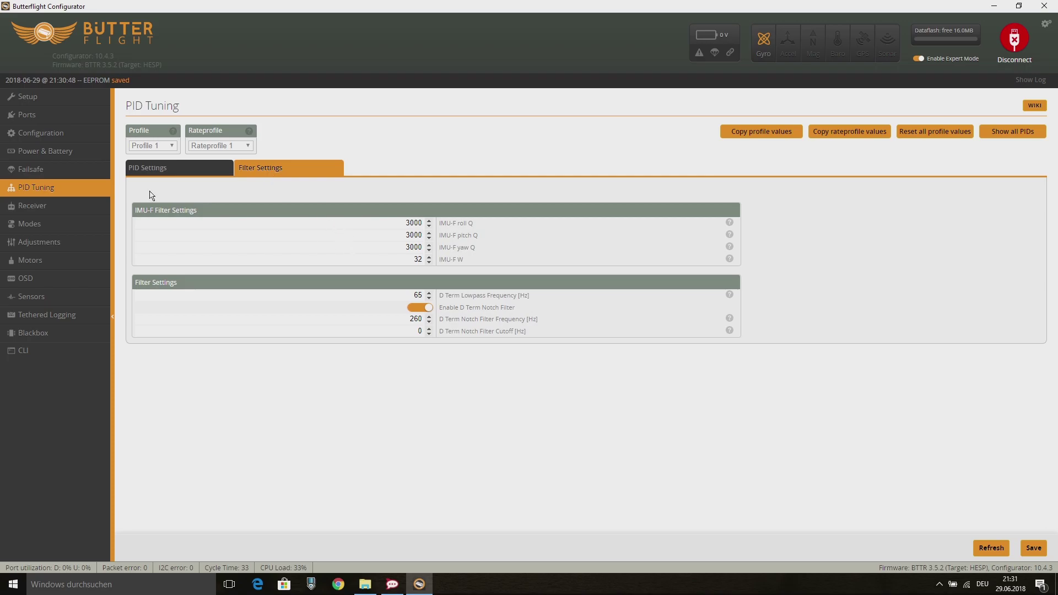
- Set the receiver's channel map to TAER1234 and save the receiver settings
{"action": "left_click", "coordinate": [65, 209]}
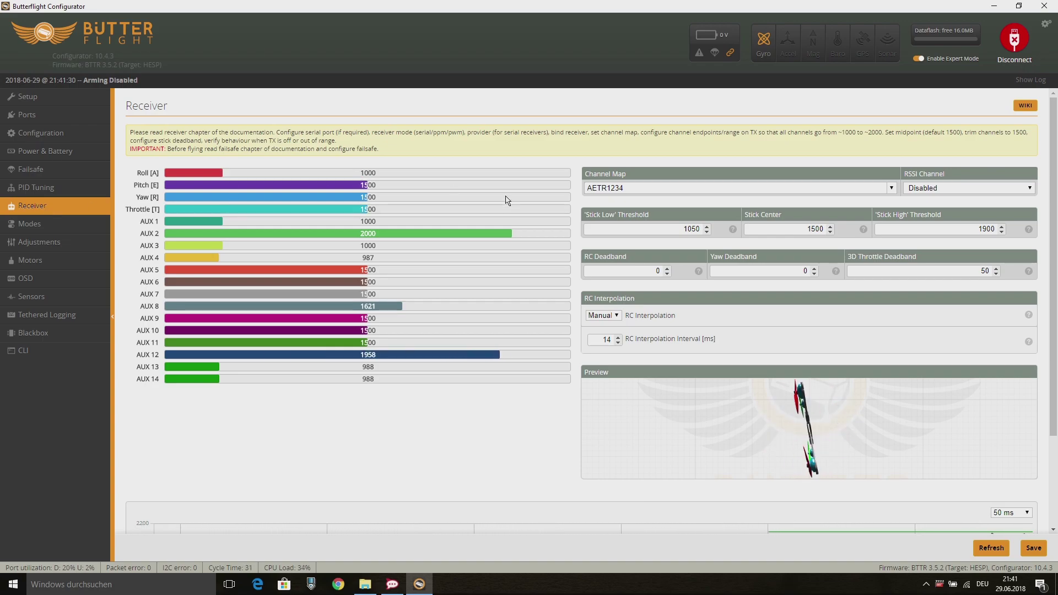
{"action": "left_click", "coordinate": [892, 190]}
{"action": "left_click", "coordinate": [670, 220]}
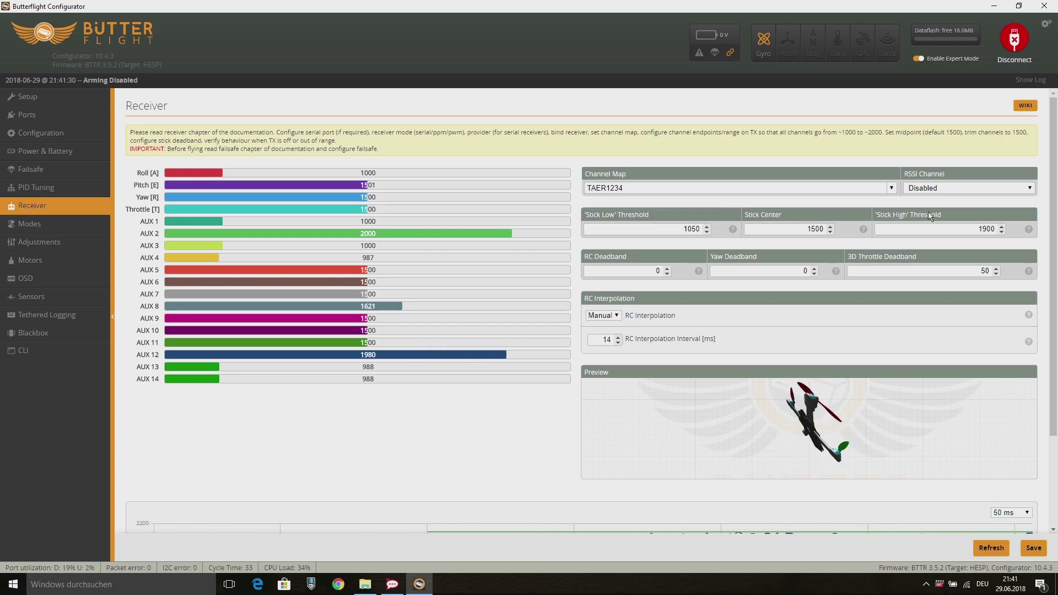
{"action": "left_click", "coordinate": [1033, 548]}
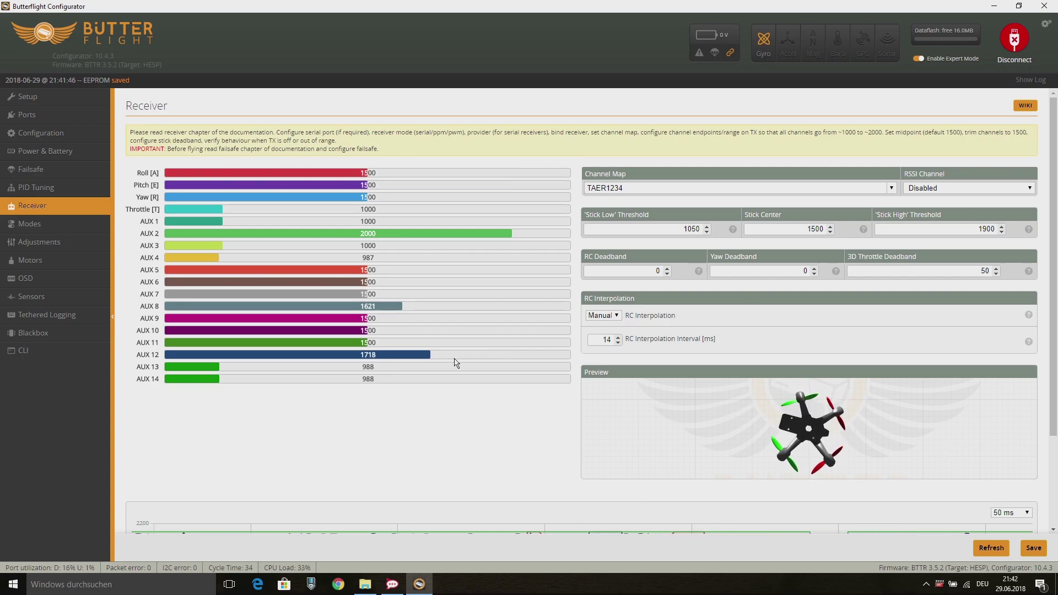
- Assign the RSSI channel to AUX 12 and save the receiver settings
{"action": "left_click", "coordinate": [960, 189]}
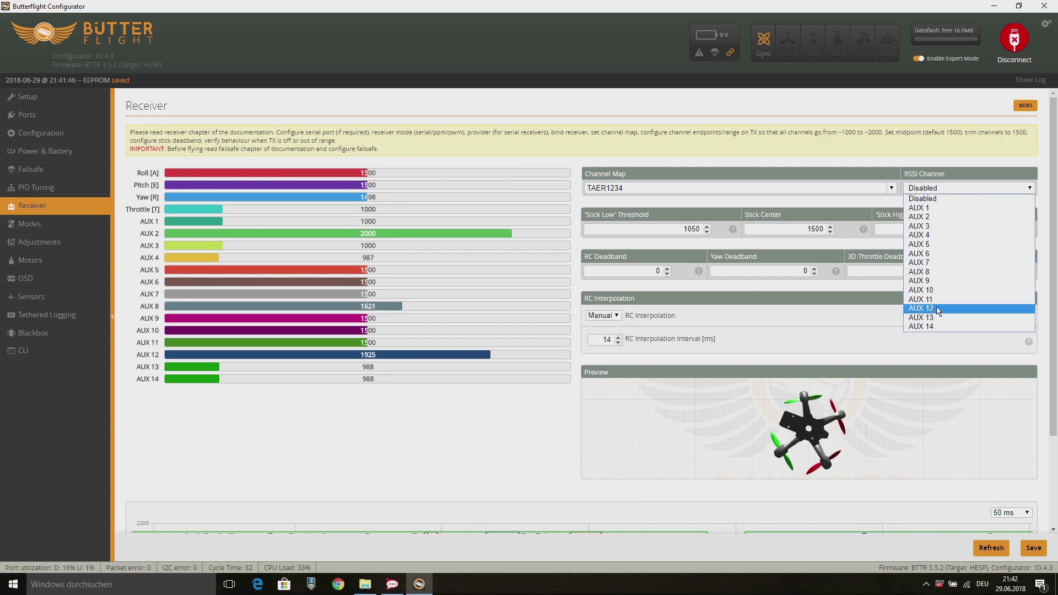
{"action": "left_click", "coordinate": [934, 308]}
{"action": "left_click", "coordinate": [1030, 547]}
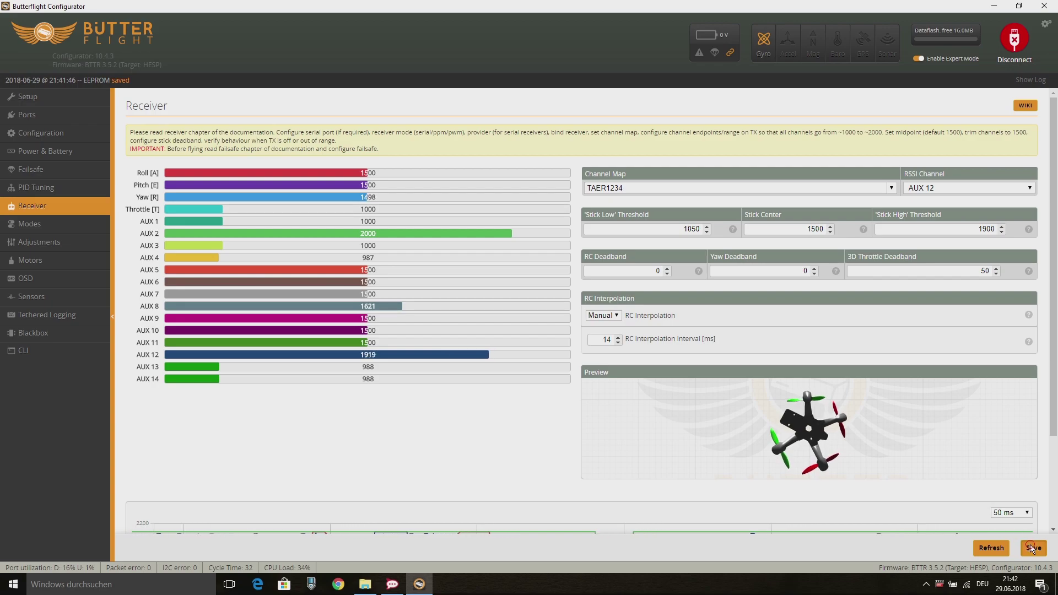
- Add an ARM mode range on AUX 2 from 900 to 1100
{"action": "left_click", "coordinate": [42, 223]}
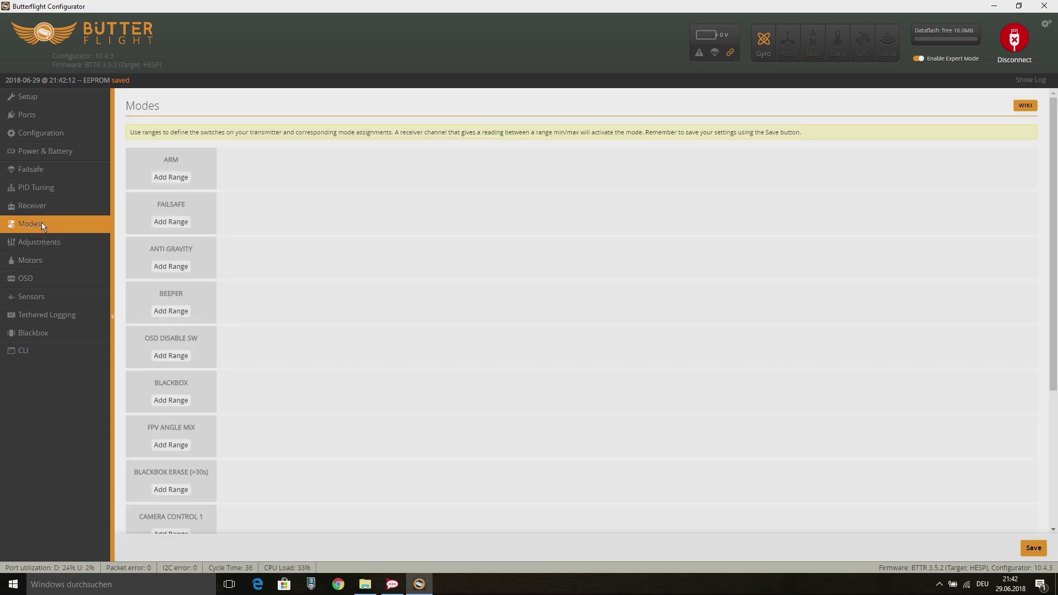
{"action": "left_click", "coordinate": [169, 177]}
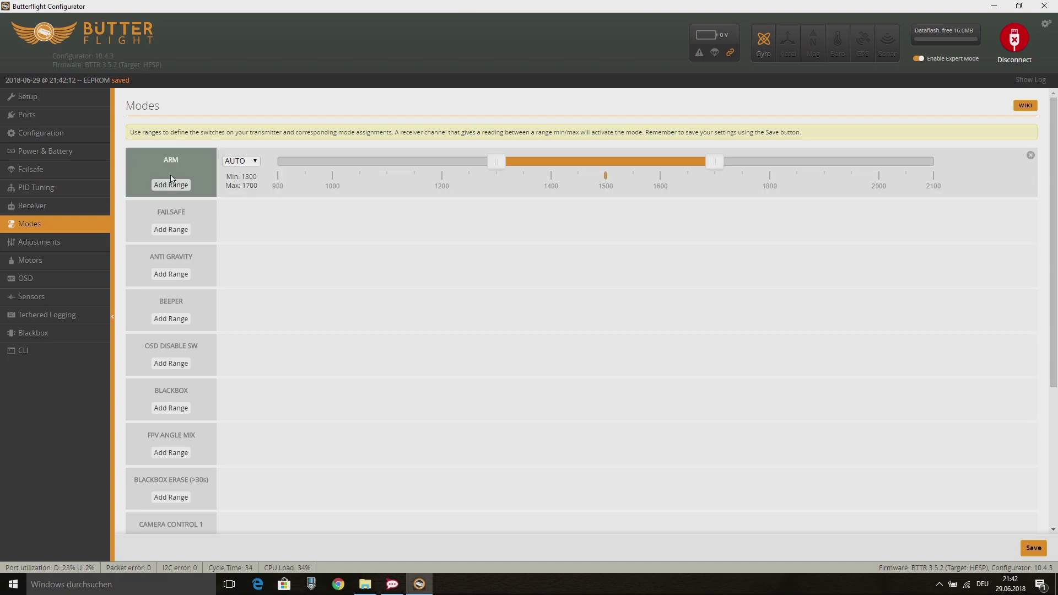
{"action": "left_click", "coordinate": [248, 165]}
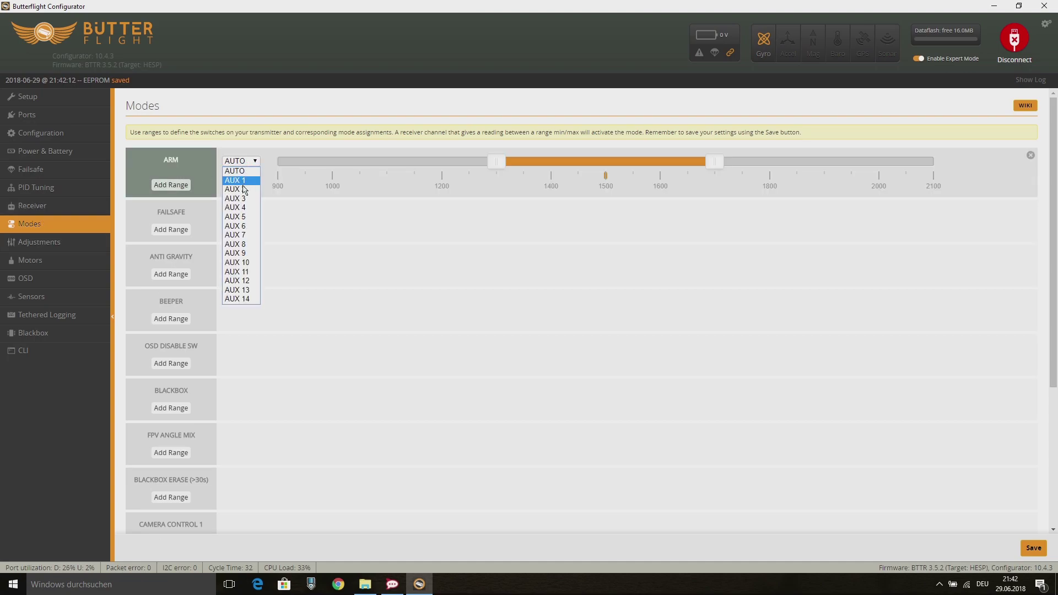
{"action": "left_click", "coordinate": [244, 193]}
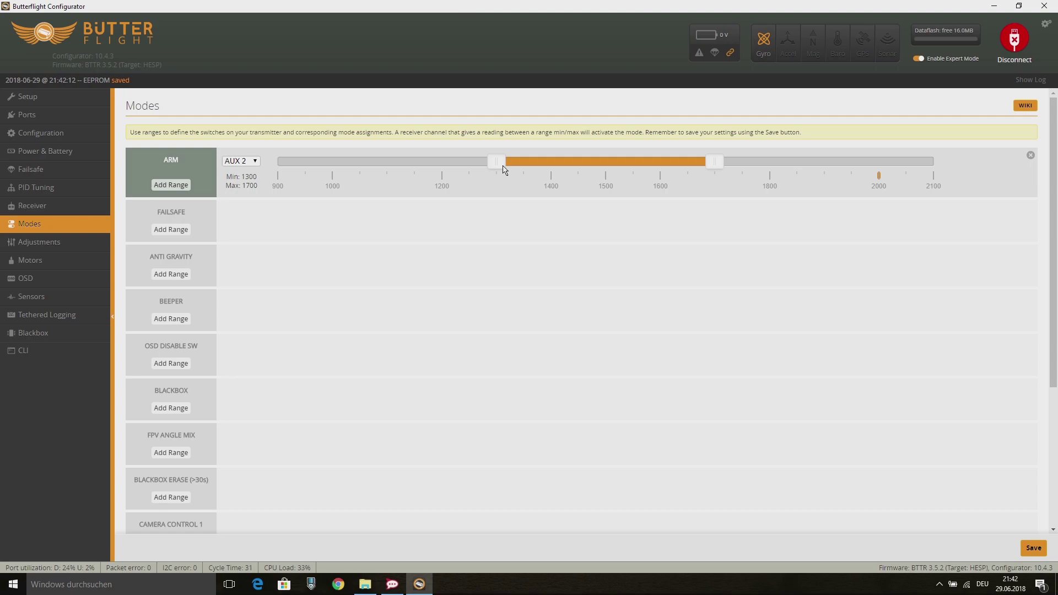
{"action": "left_click_drag", "start_coordinate": [503, 169], "coordinate": [285, 164]}
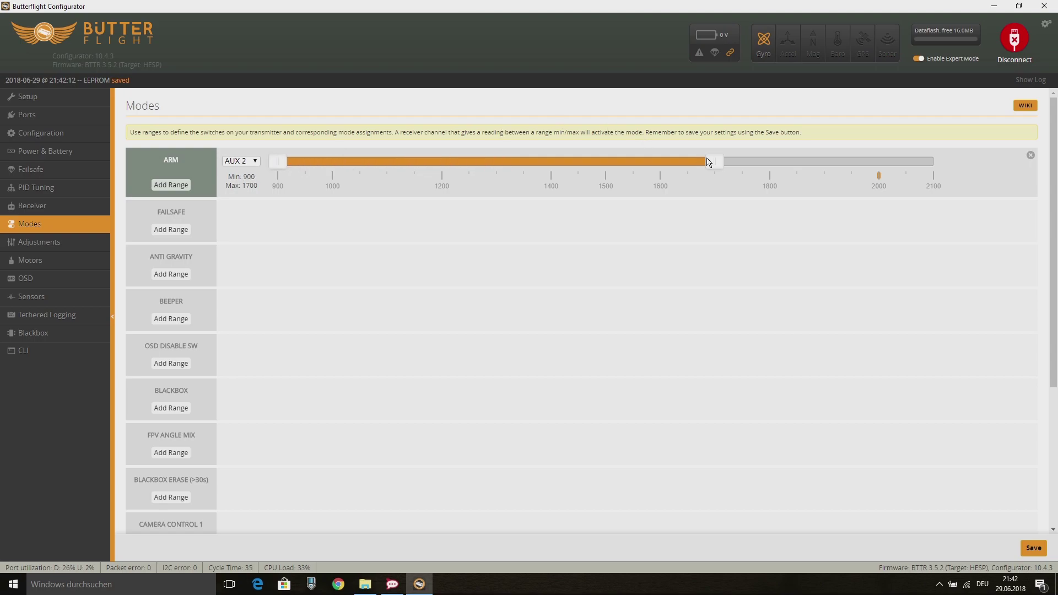
{"action": "left_click_drag", "start_coordinate": [710, 164], "coordinate": [387, 175]}
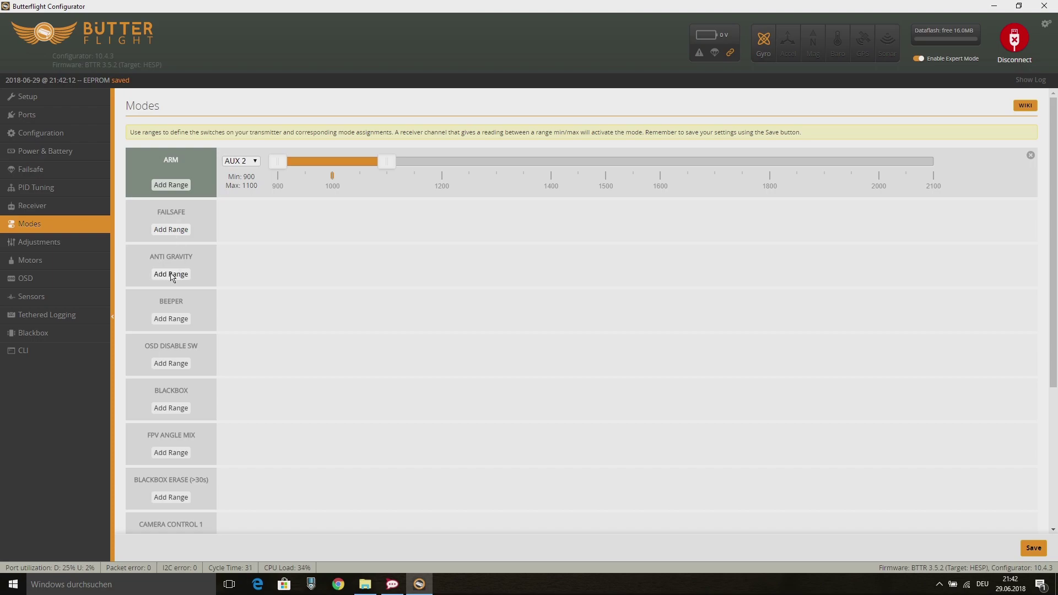
- Add a BEEPER mode range on AUX 3, keeping the default range of 1300 to 1700
{"action": "left_click", "coordinate": [171, 319]}
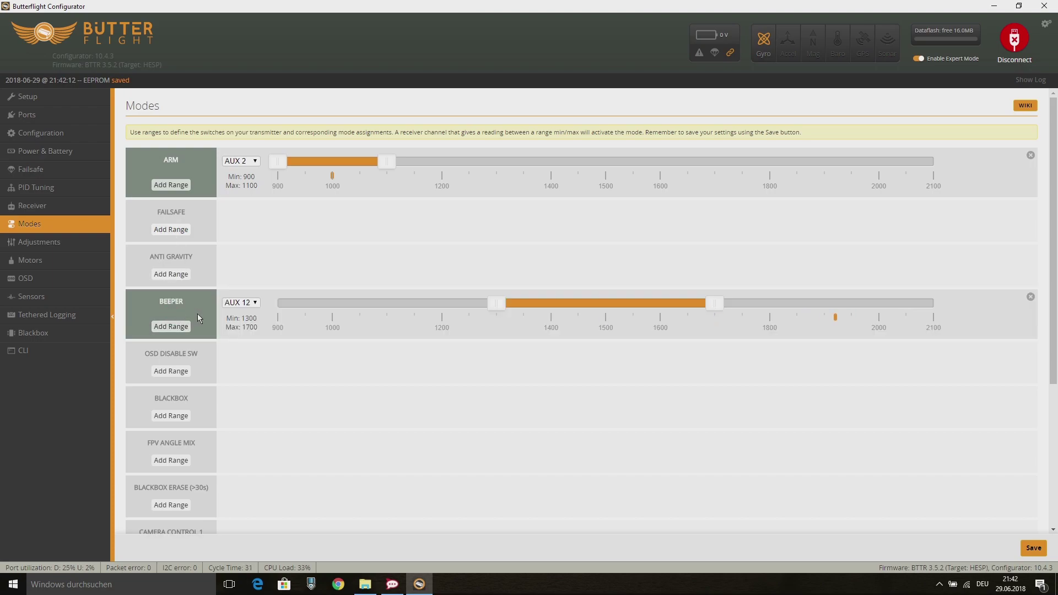
{"action": "left_click", "coordinate": [241, 302]}
{"action": "left_click", "coordinate": [248, 346]}
- Add a BLACKBOX mode range on AUX 3 from 1850 to 2100
{"action": "left_click", "coordinate": [171, 416]}
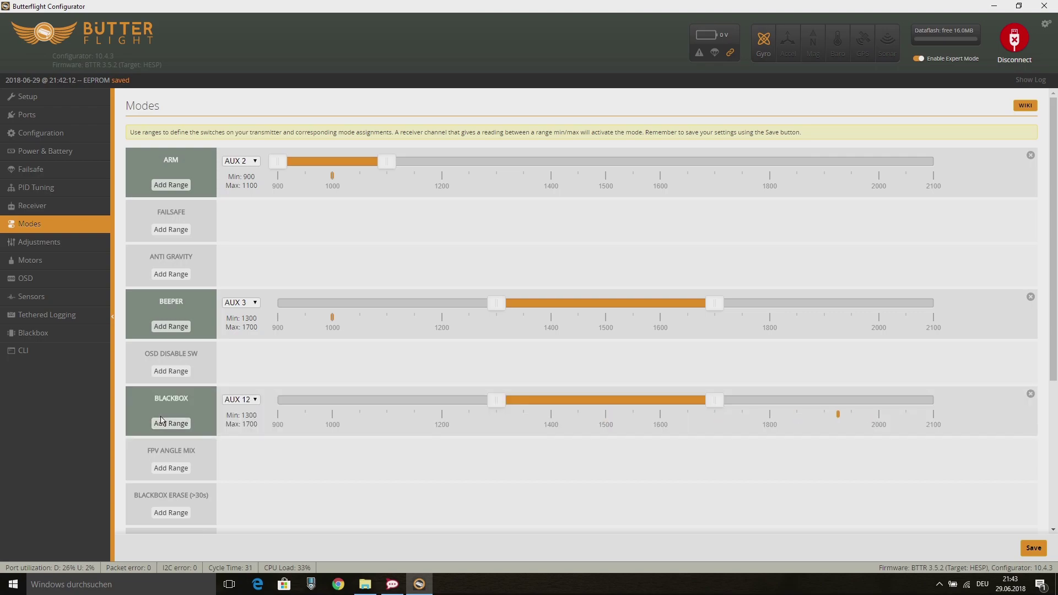
{"action": "left_click", "coordinate": [241, 399]}
{"action": "left_click", "coordinate": [243, 438]}
{"action": "left_click_drag", "start_coordinate": [717, 402], "coordinate": [970, 418]}
{"action": "left_click_drag", "start_coordinate": [496, 400], "coordinate": [801, 397]}
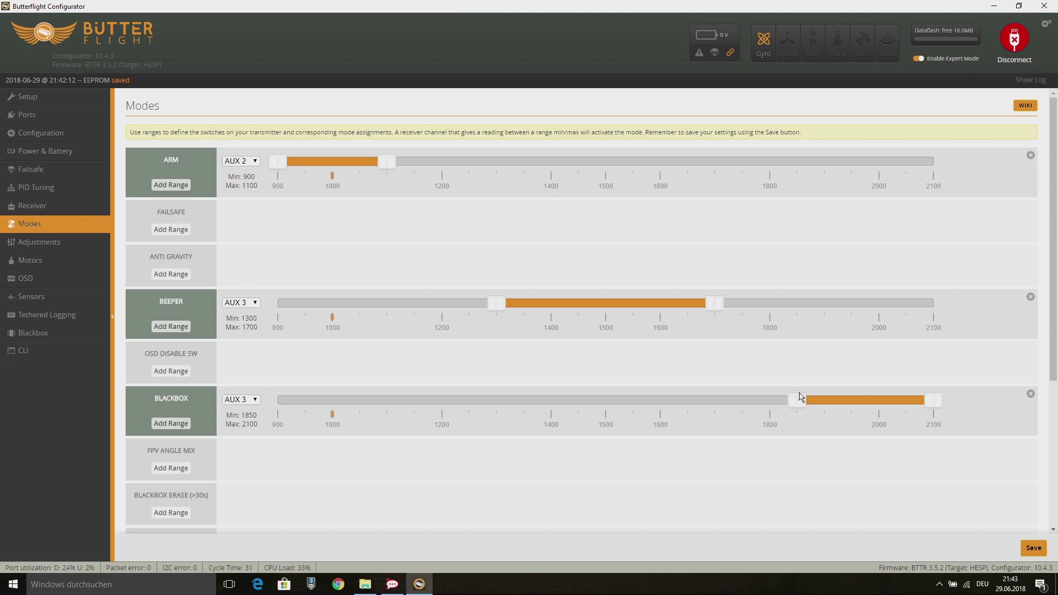
- Add a BLACKBOX ERASE mode range on AUX 4 from 1850 to 2100
{"action": "scroll", "coordinate": [354, 284], "scroll_direction": "down", "scroll_amount": 4}
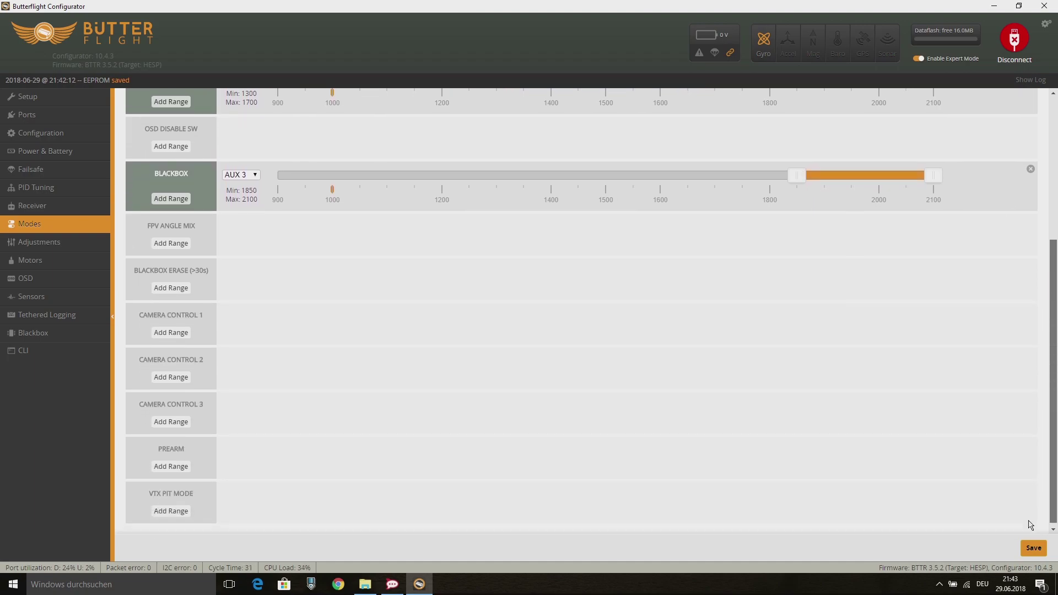
{"action": "left_click", "coordinate": [177, 287]}
{"action": "left_click", "coordinate": [241, 269]}
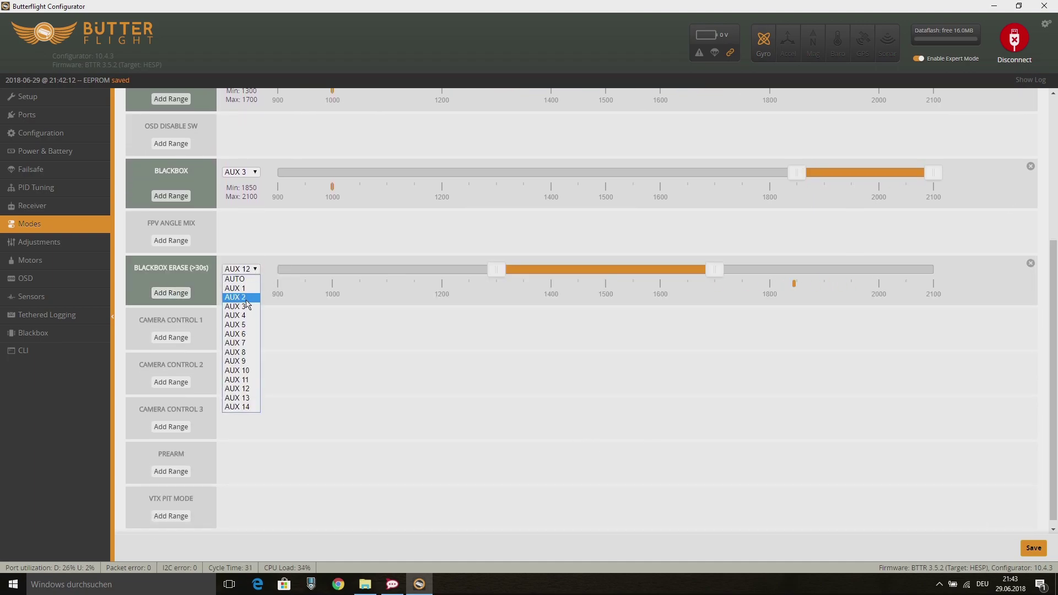
{"action": "left_click", "coordinate": [246, 314]}
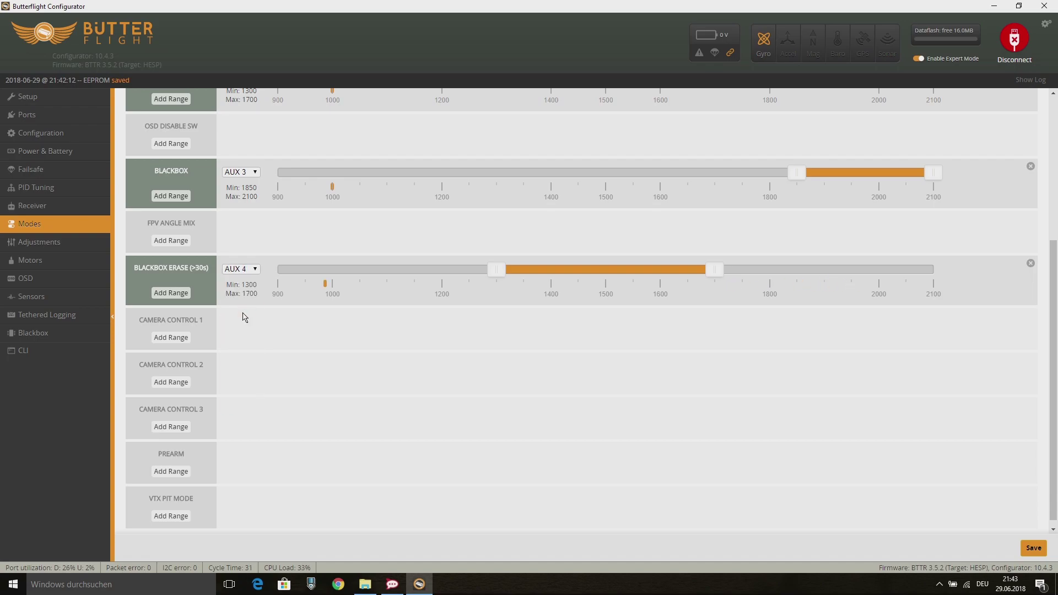
{"action": "left_click_drag", "start_coordinate": [715, 270], "coordinate": [977, 270]}
{"action": "left_click_drag", "start_coordinate": [496, 269], "coordinate": [798, 270]}
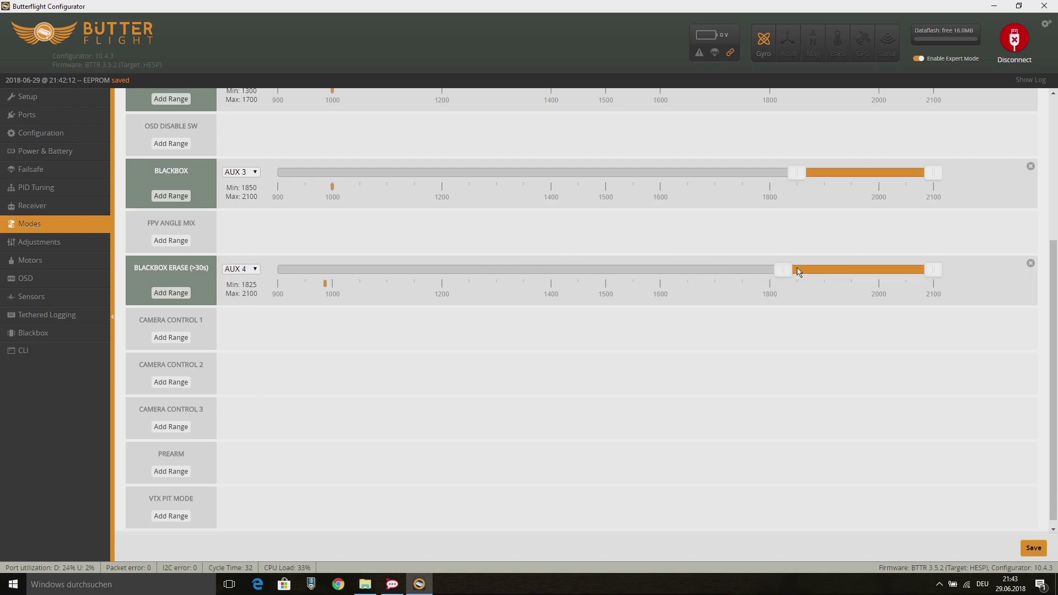
- Add a PREARM mode range on AUX 5 from 1850 to 2100
{"action": "left_click", "coordinate": [184, 473]}
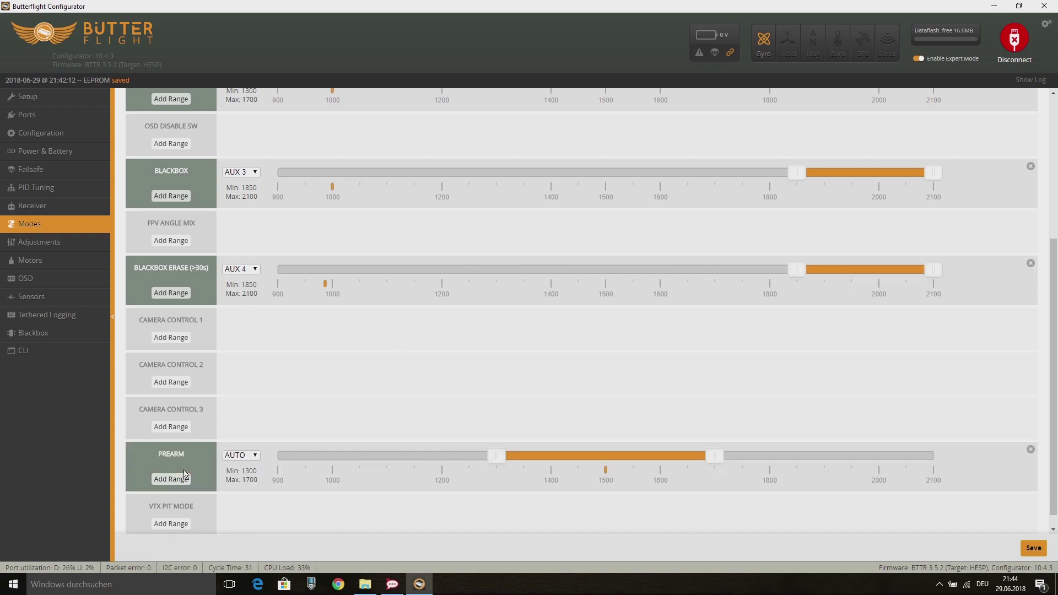
{"action": "left_click", "coordinate": [254, 458]}
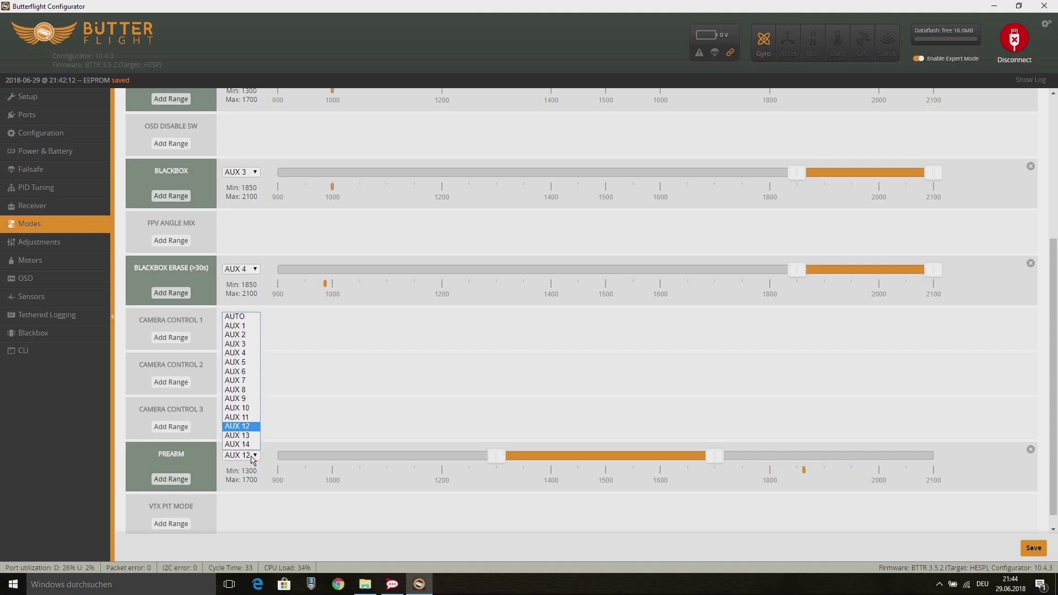
{"action": "left_click", "coordinate": [257, 363]}
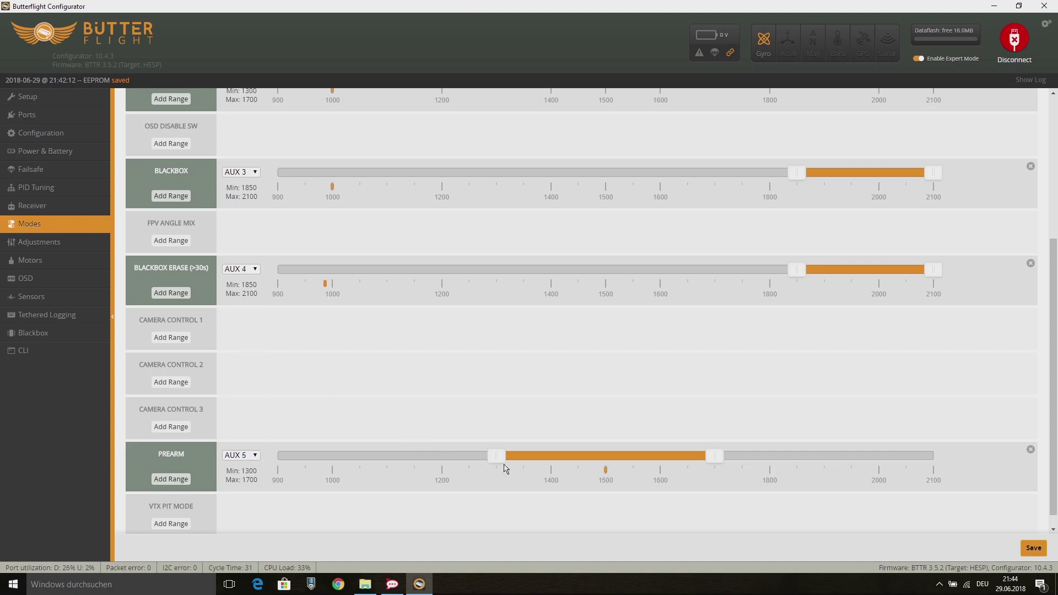
{"action": "left_click_drag", "start_coordinate": [718, 454], "coordinate": [945, 437]}
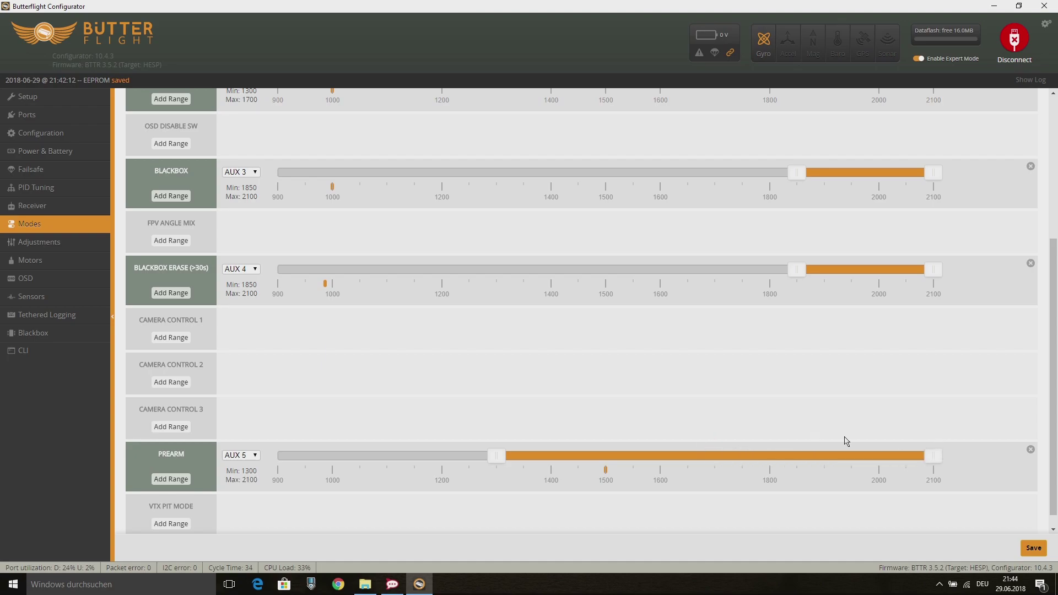
{"action": "left_click_drag", "start_coordinate": [502, 461], "coordinate": [807, 488]}
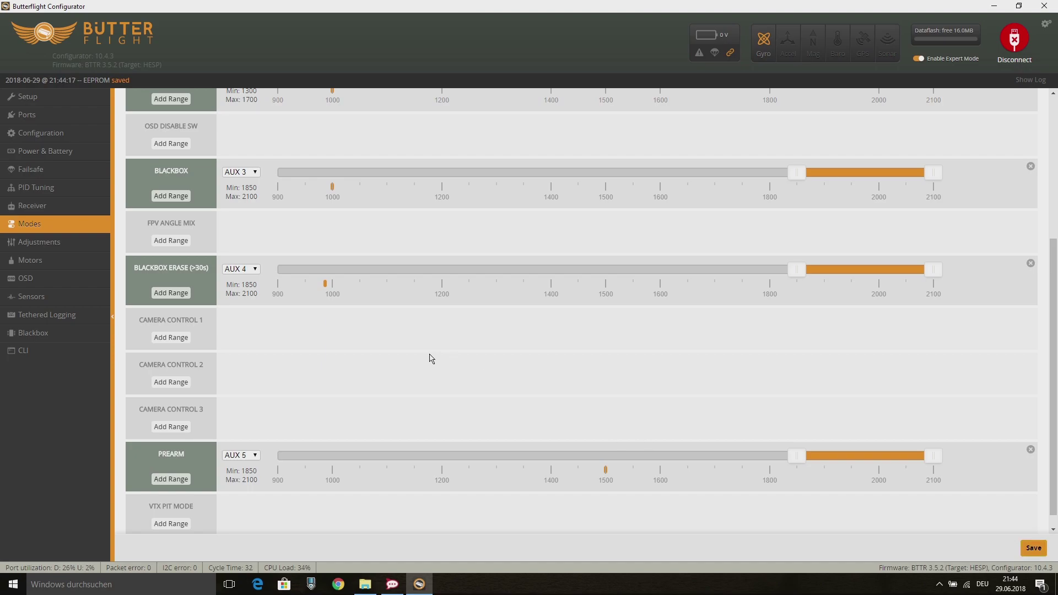
- In motor test mode, raise the master throttle to 2000 and return it to 1000, then disable test mode
{"action": "left_click", "coordinate": [36, 259]}
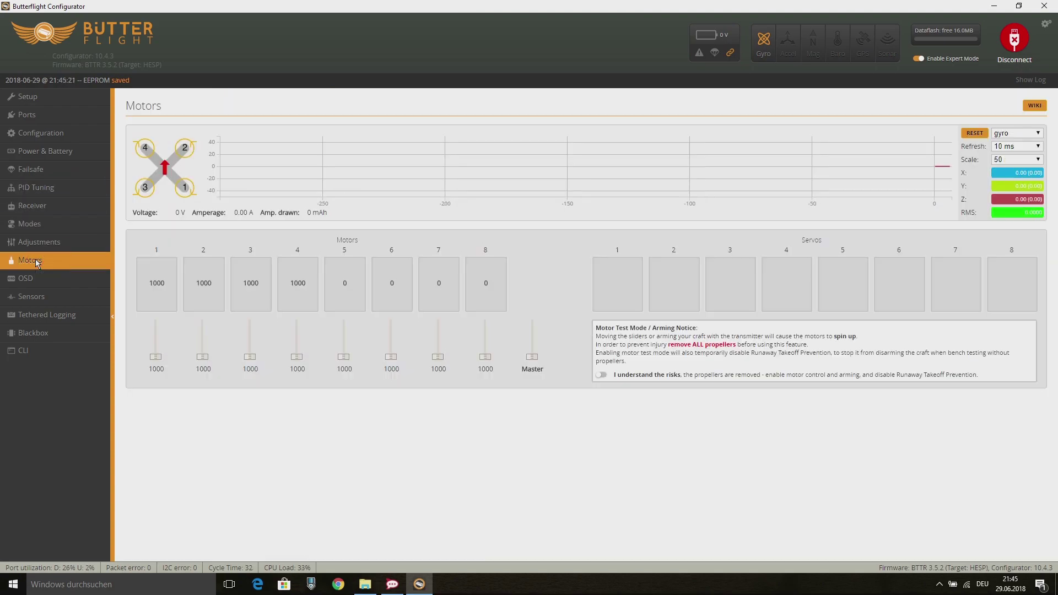
{"action": "left_click", "coordinate": [601, 375]}
{"action": "left_click_drag", "start_coordinate": [532, 358], "coordinate": [535, 300]}
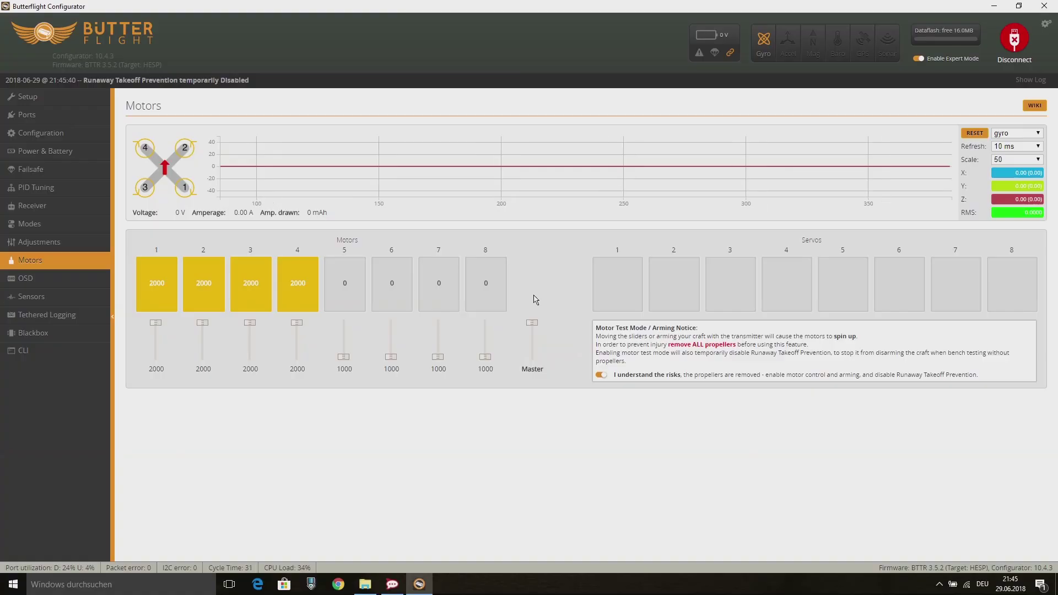
{"action": "left_click", "coordinate": [534, 362]}
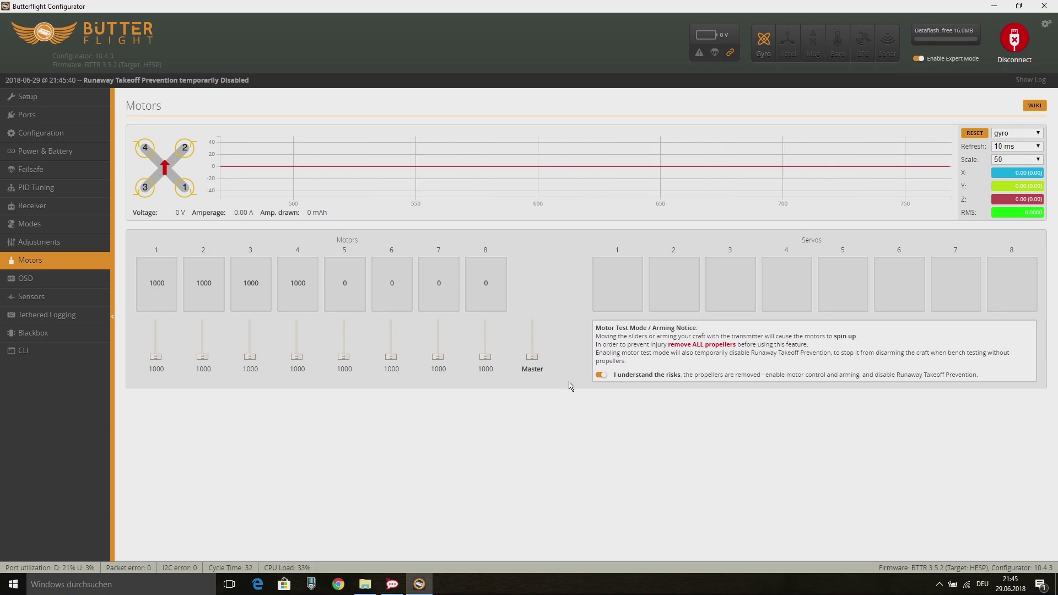
{"action": "left_click", "coordinate": [603, 376]}
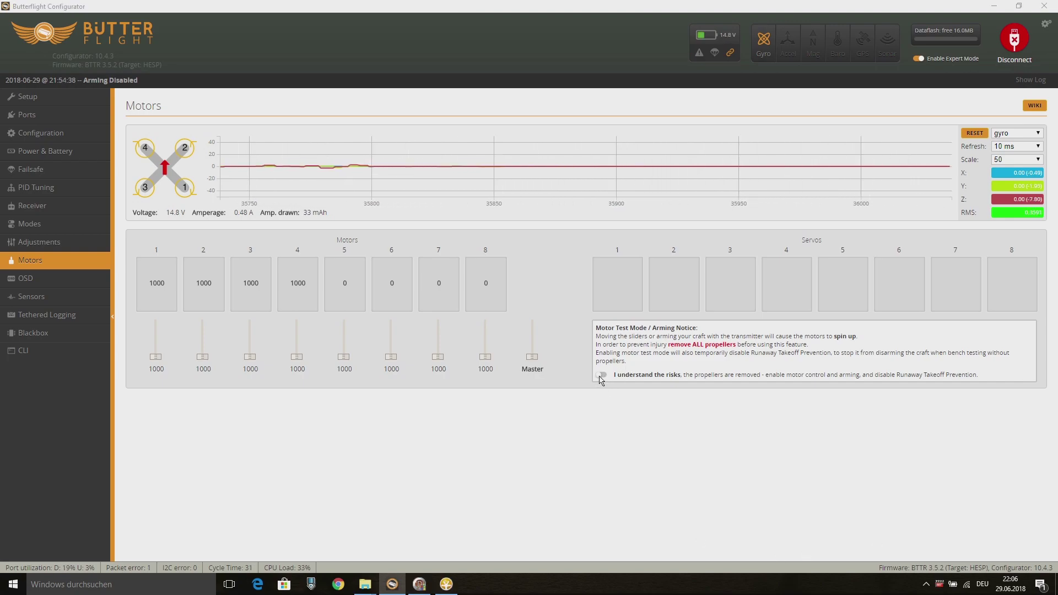
- Test motors individually at low throttle in motor test mode, return motor 4 to 1000 and disable test mode
{"action": "left_click", "coordinate": [602, 376]}
{"action": "left_click_drag", "start_coordinate": [156, 357], "coordinate": [158, 358]}
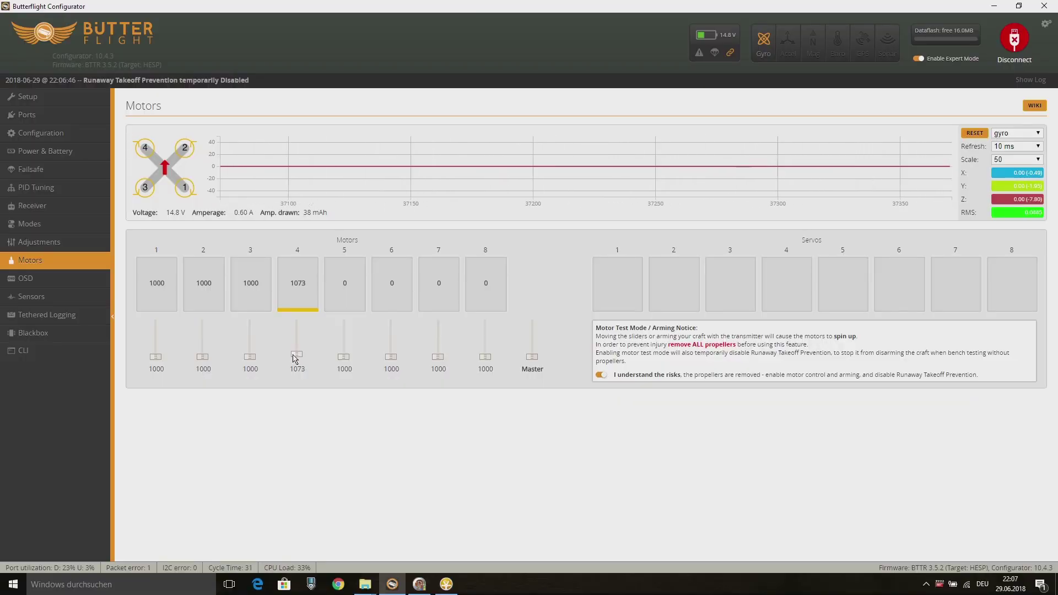
{"action": "left_click_drag", "start_coordinate": [297, 354], "coordinate": [295, 371]}
{"action": "left_click", "coordinate": [601, 375]}
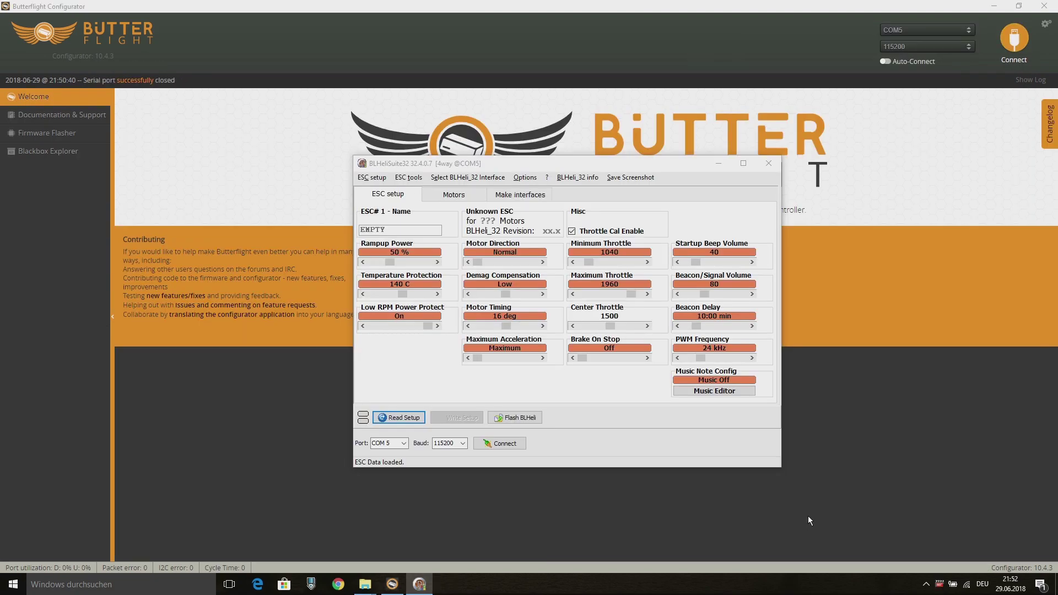
- Connect BLHeliSuite32 to the flight controller on COM 5 at 115200 baud and read the setup of all ESCs
{"action": "left_click", "coordinate": [404, 444]}
{"action": "left_click", "coordinate": [405, 453]}
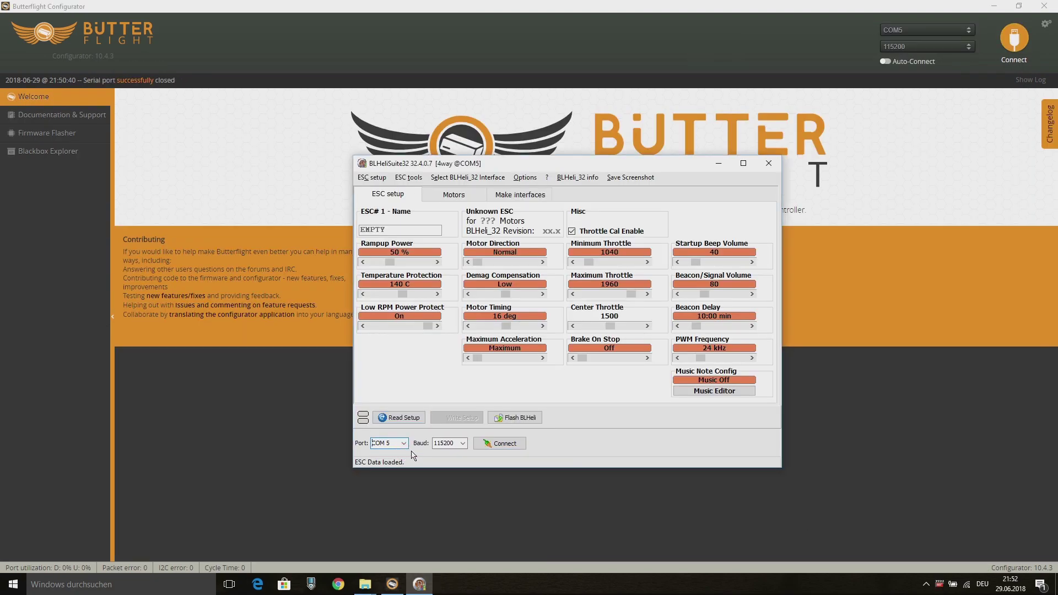
{"action": "left_click", "coordinate": [500, 444]}
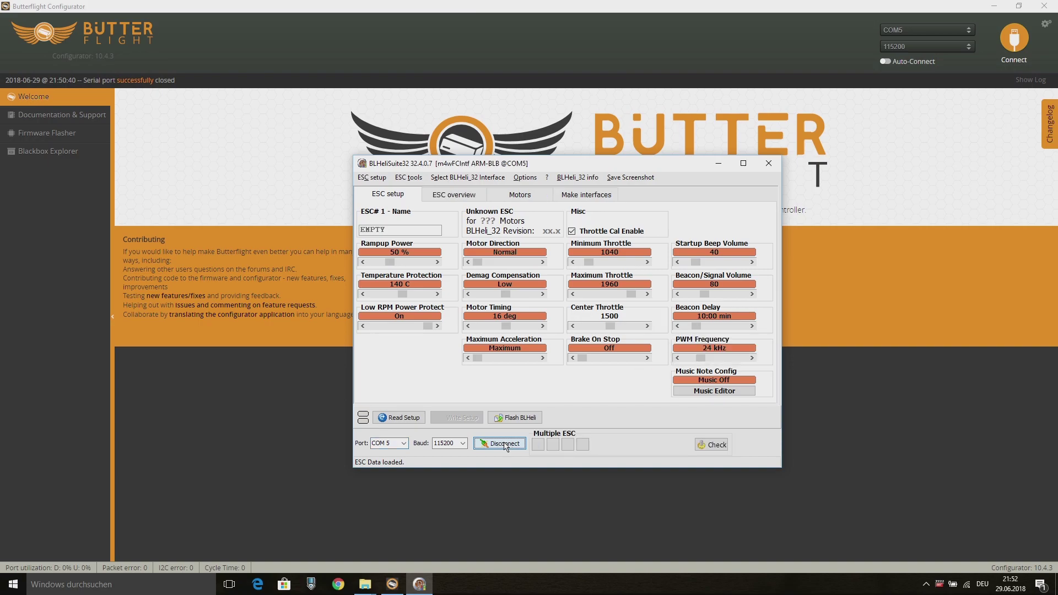
{"action": "left_click", "coordinate": [712, 446]}
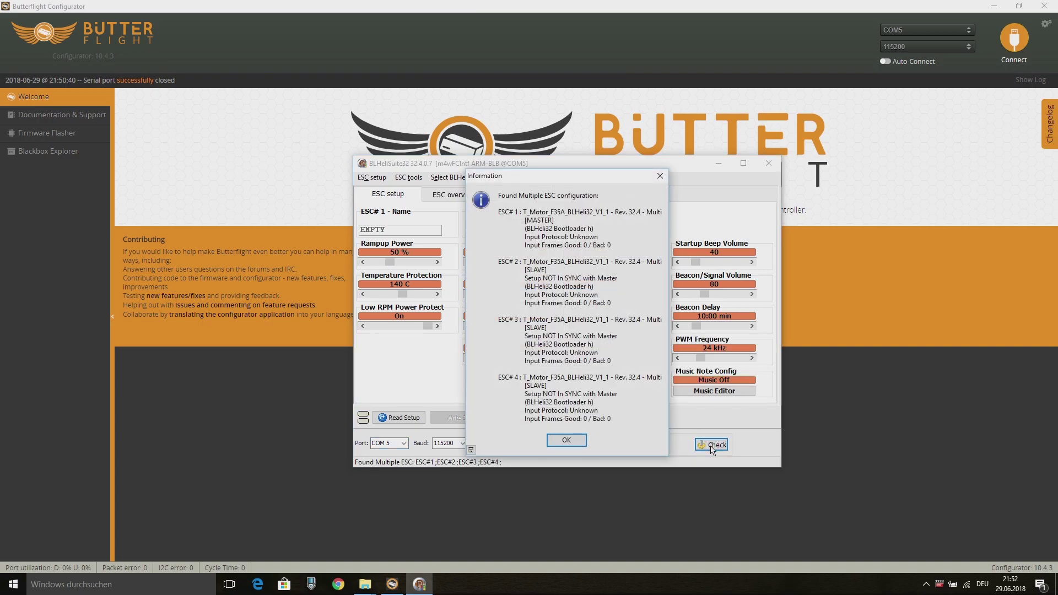
{"action": "left_click", "coordinate": [573, 442]}
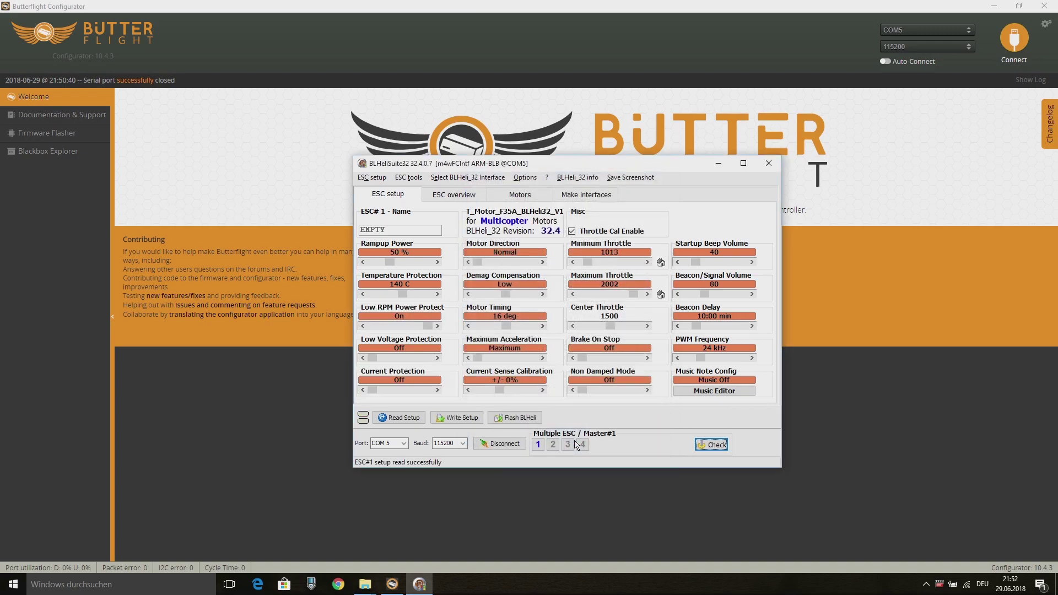
- Check the available BLHeli_32 firmware revisions for ESC 1 in the flash assistant and leave it without flashing
{"action": "left_click", "coordinate": [512, 417]}
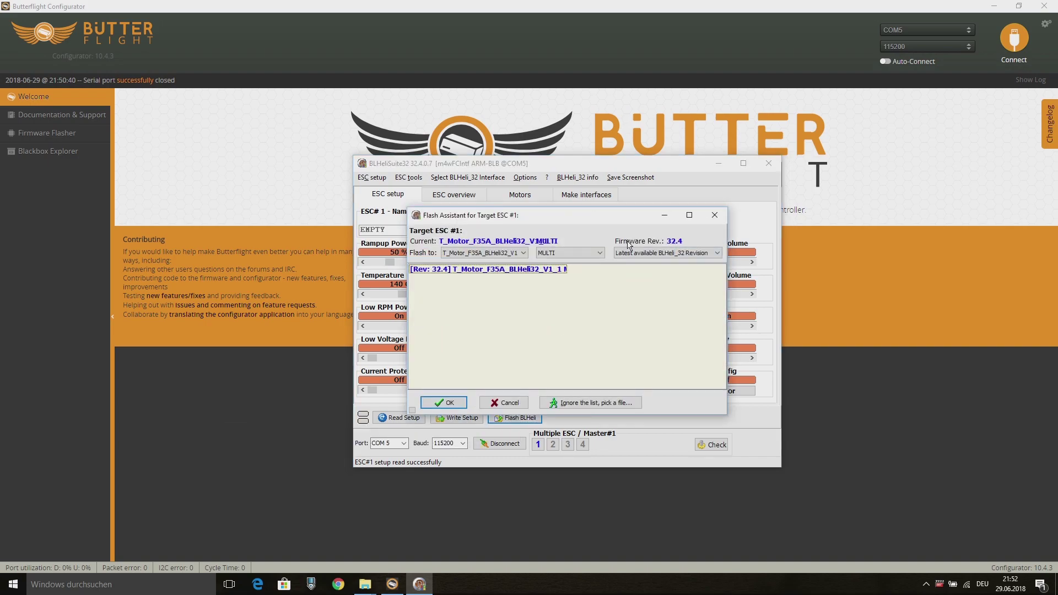
{"action": "left_click", "coordinate": [634, 253]}
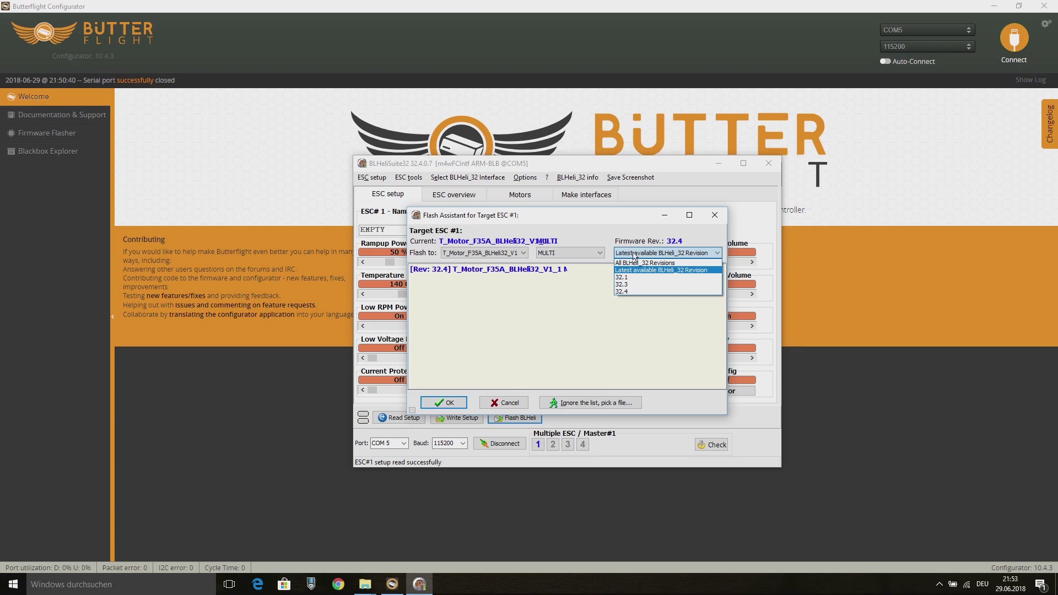
{"action": "left_click", "coordinate": [518, 404]}
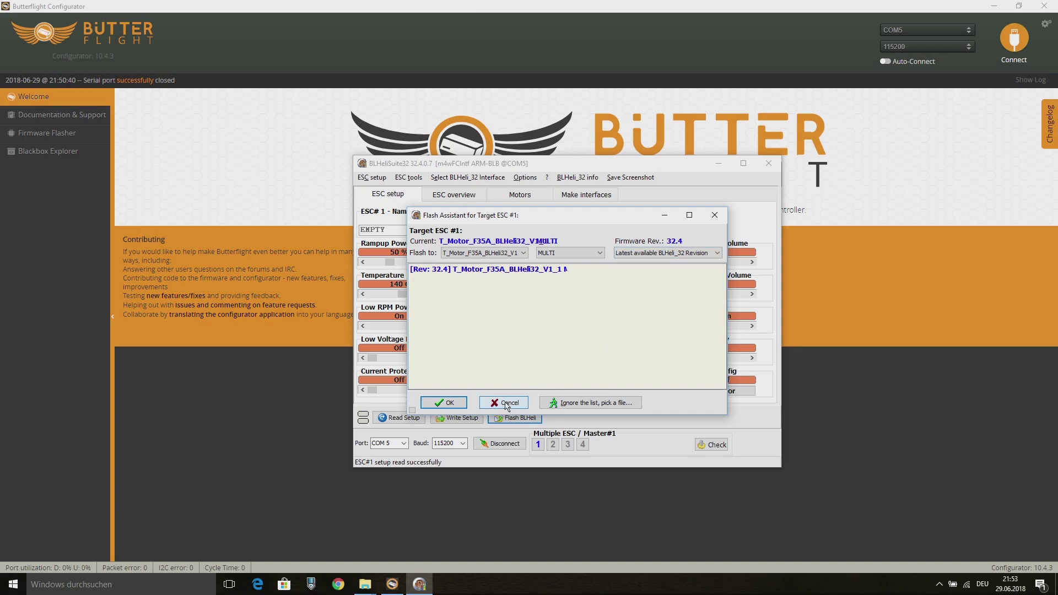
{"action": "left_click", "coordinate": [507, 405]}
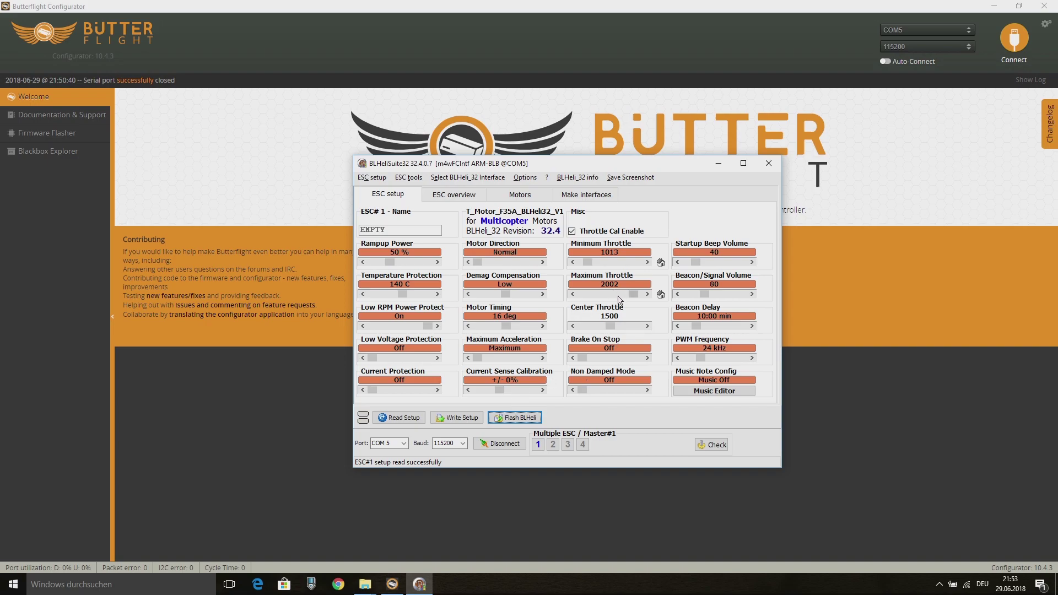
- Set the PWM frequency to 48 kHz and write the setup to the ESCs
{"action": "left_click", "coordinate": [753, 358]}
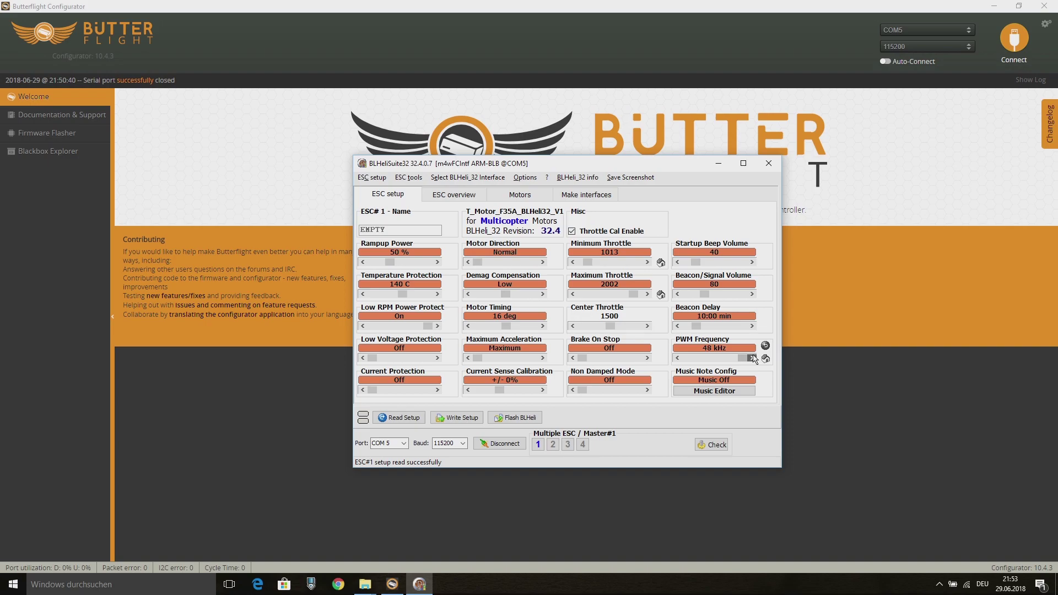
{"action": "left_click", "coordinate": [459, 422]}
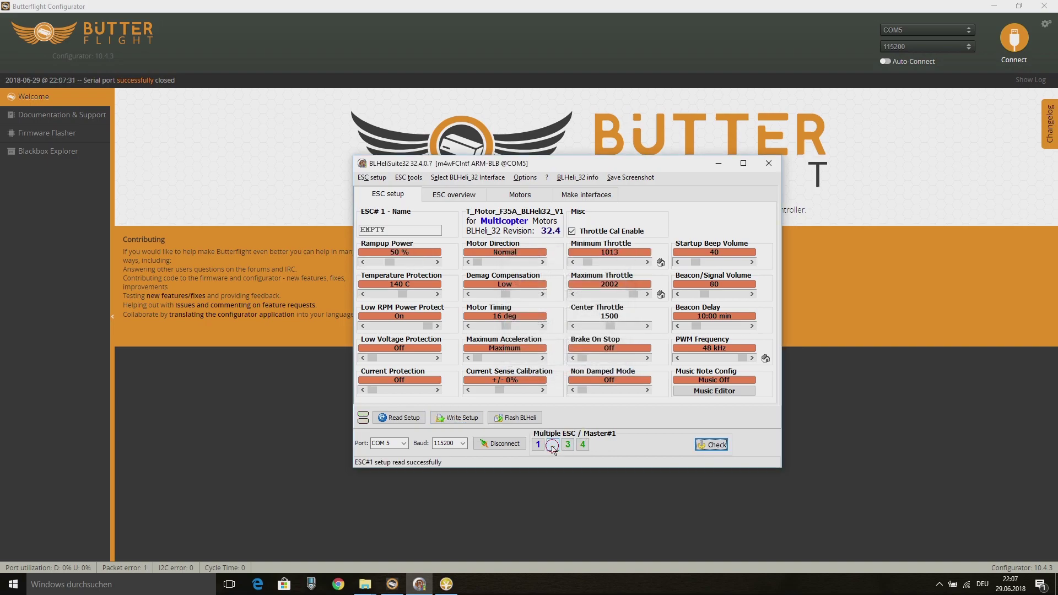
- Select ESC 2 alone, set its motor direction to Reversed and write the setup
{"action": "right_click", "coordinate": [553, 445]}
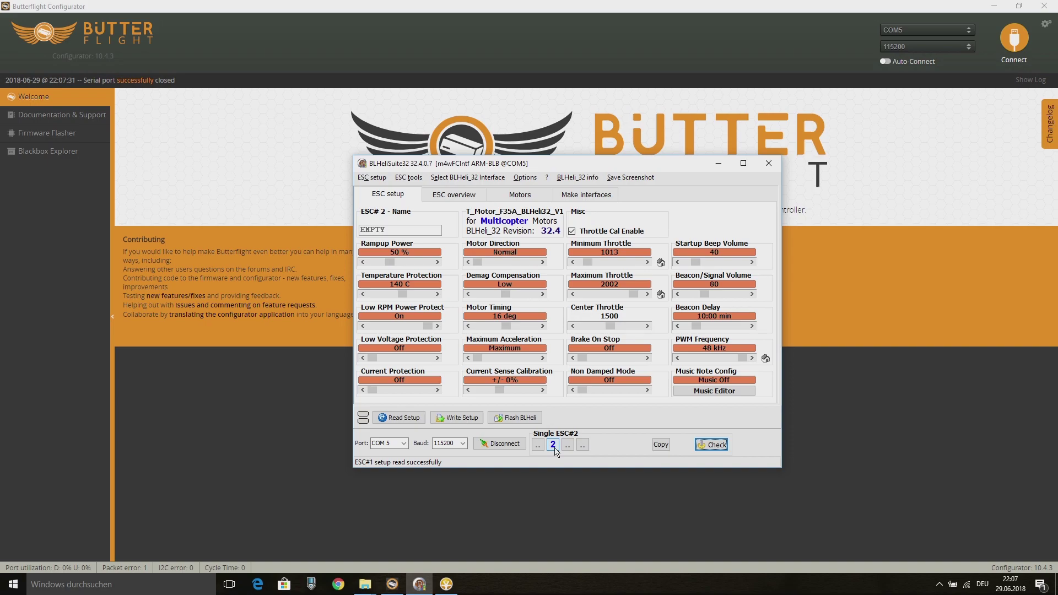
{"action": "left_click", "coordinate": [543, 263]}
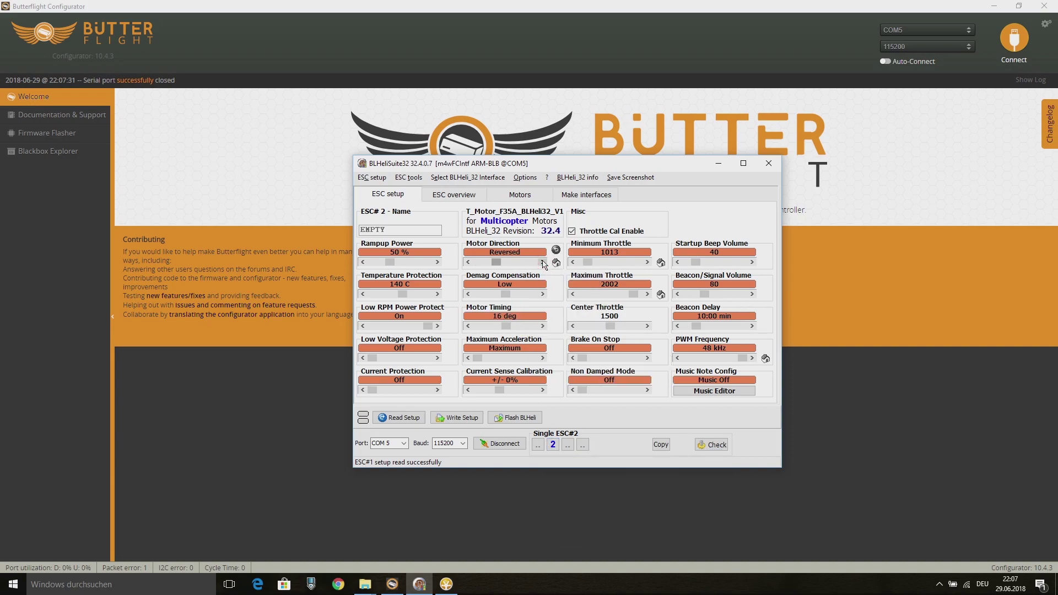
{"action": "left_click", "coordinate": [465, 419]}
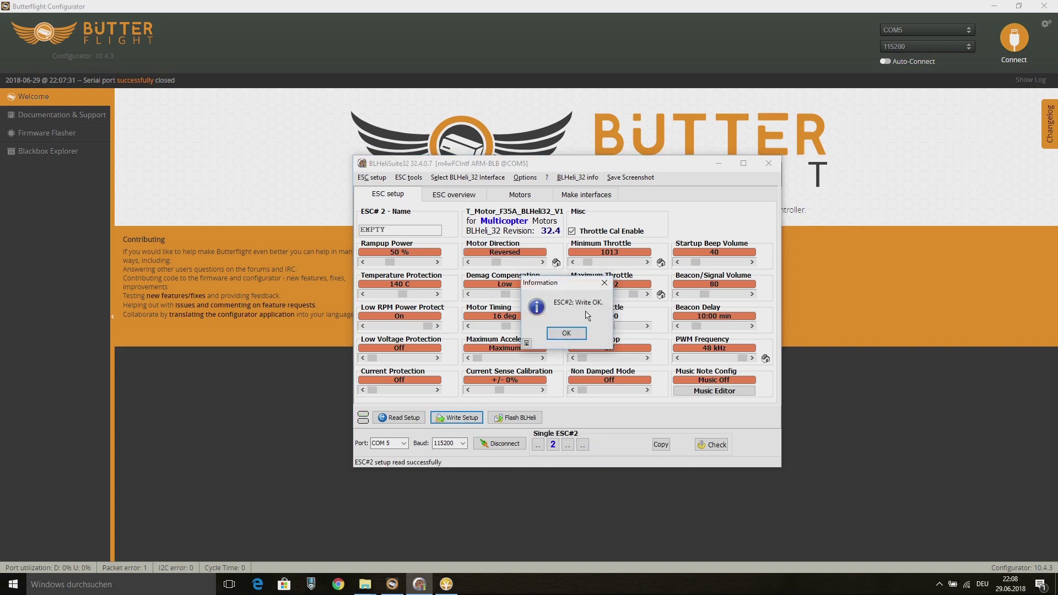
{"action": "left_click", "coordinate": [567, 333]}
- Select ESC 3 alone, set its motor direction to Reversed, write the setup and disconnect from the flight controller
{"action": "left_click", "coordinate": [568, 446]}
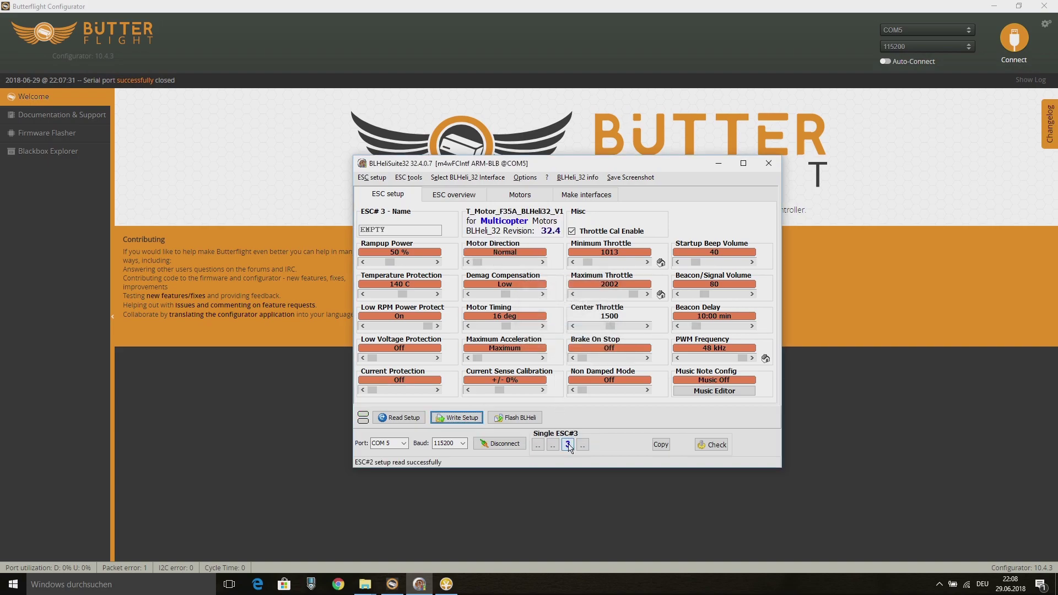
{"action": "left_click", "coordinate": [455, 420]}
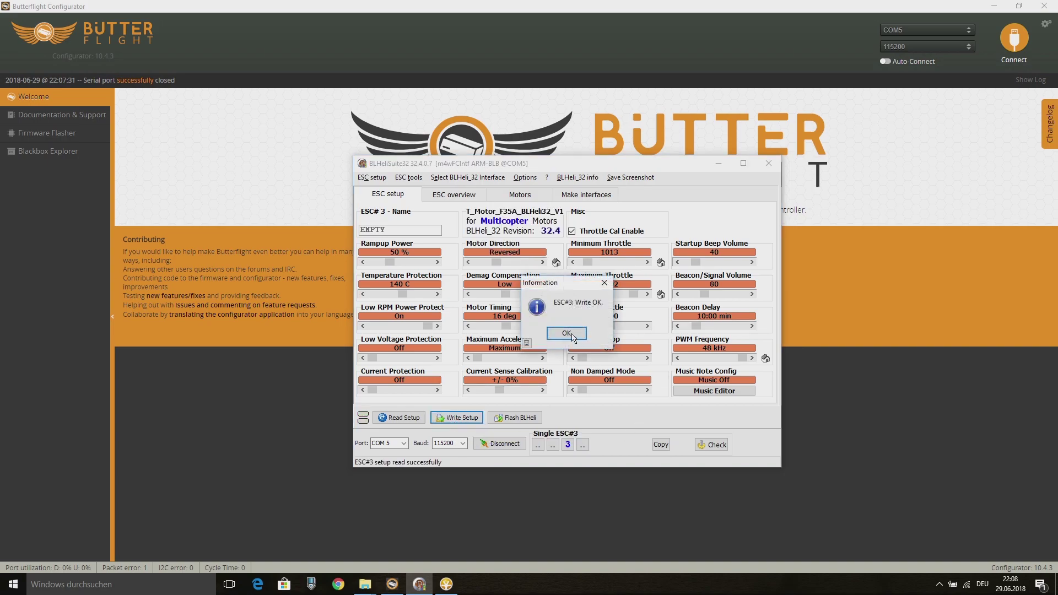
{"action": "left_click", "coordinate": [568, 334]}
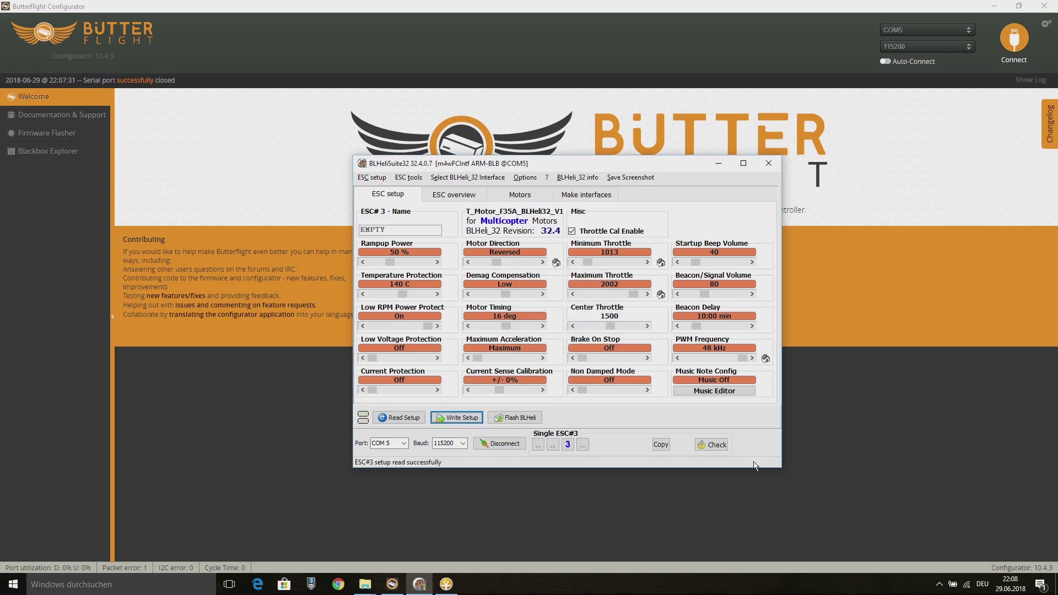
{"action": "left_click", "coordinate": [502, 444]}
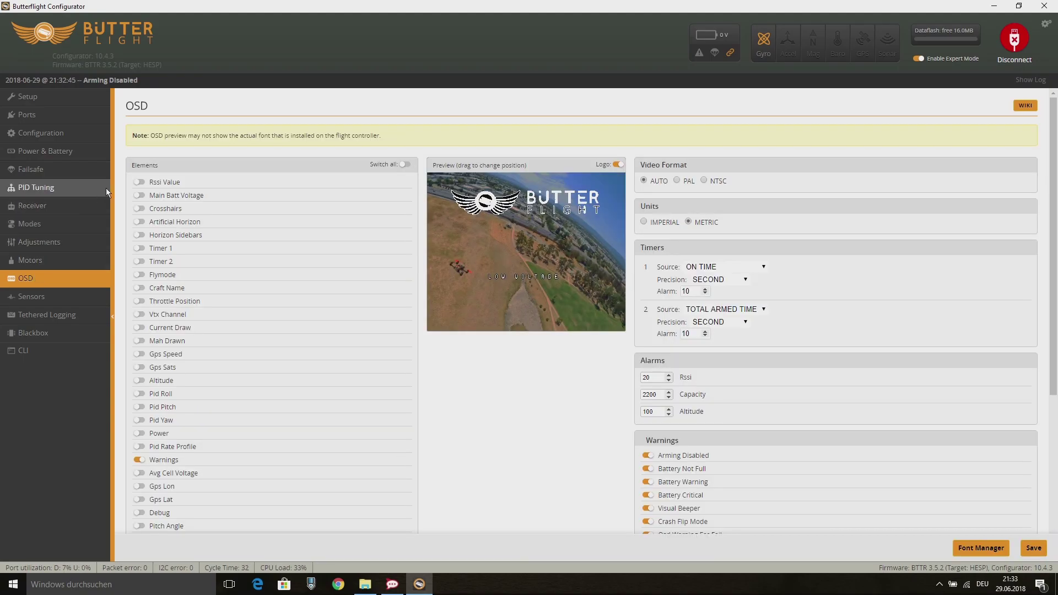
- Enable the Rssi Value, Main Batt Voltage, Timer 1 and Timer 2 OSD elements and arrange them along the lower part of the preview
{"action": "left_click", "coordinate": [139, 182]}
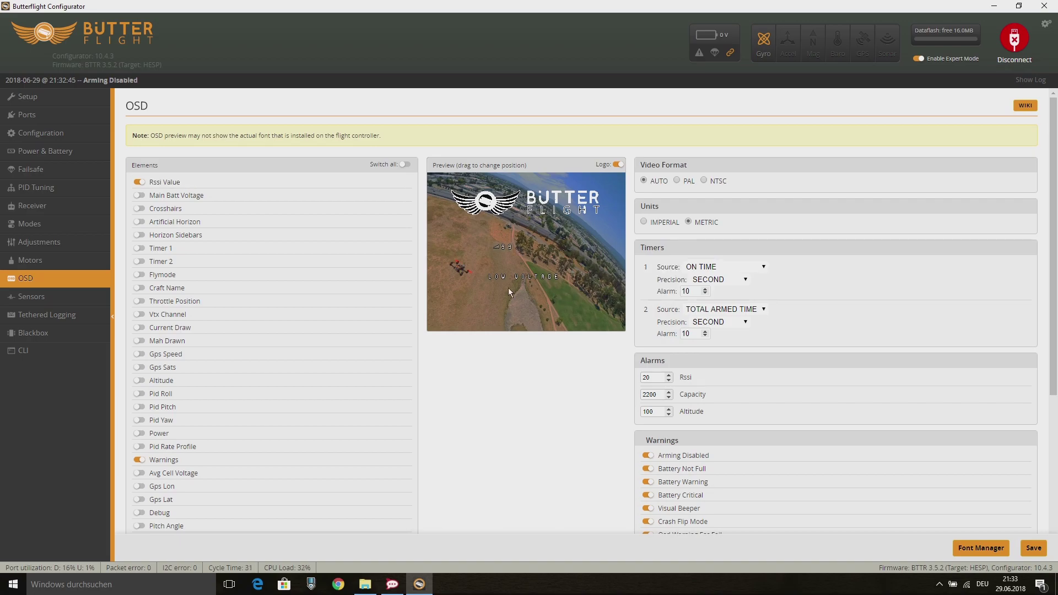
{"action": "left_click", "coordinate": [139, 196]}
{"action": "left_click_drag", "start_coordinate": [504, 247], "coordinate": [479, 292]}
{"action": "left_click", "coordinate": [139, 248]}
{"action": "left_click_drag", "start_coordinate": [584, 302], "coordinate": [578, 300]}
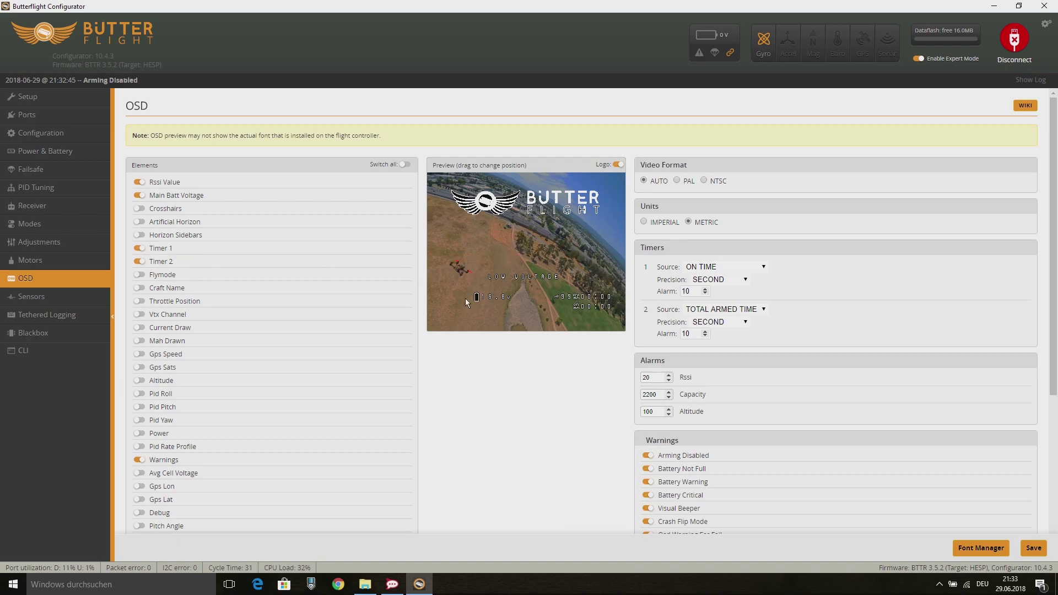
- Add the Throttle Position element above the timers, set PAL video format and an RSSI alarm of 65, save the OSD settings and disconnect
{"action": "left_click", "coordinate": [139, 301]}
{"action": "left_click_drag", "start_coordinate": [494, 240], "coordinate": [559, 299]}
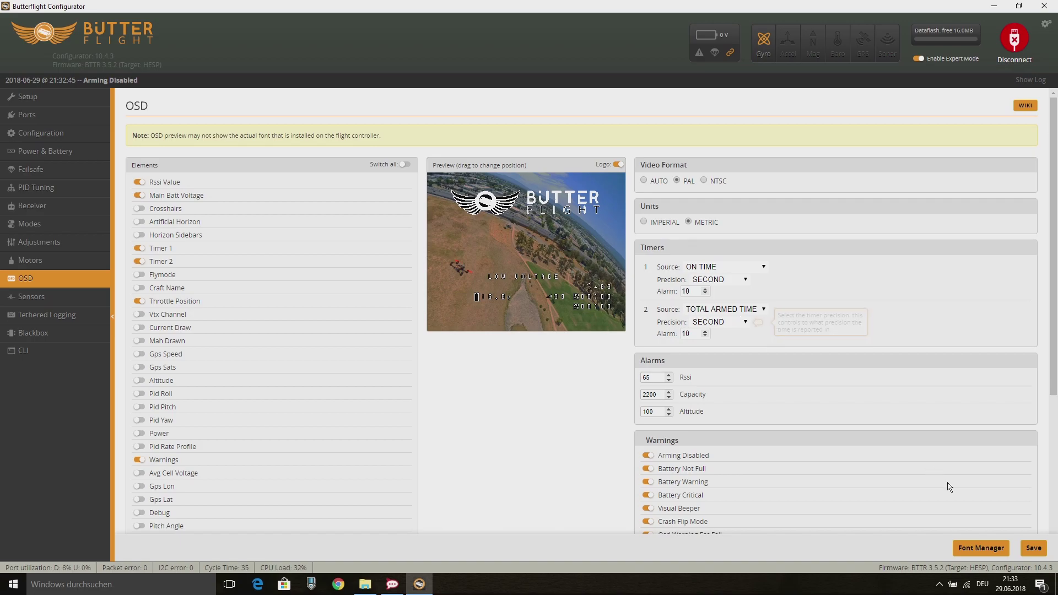
{"action": "left_click", "coordinate": [1034, 548]}
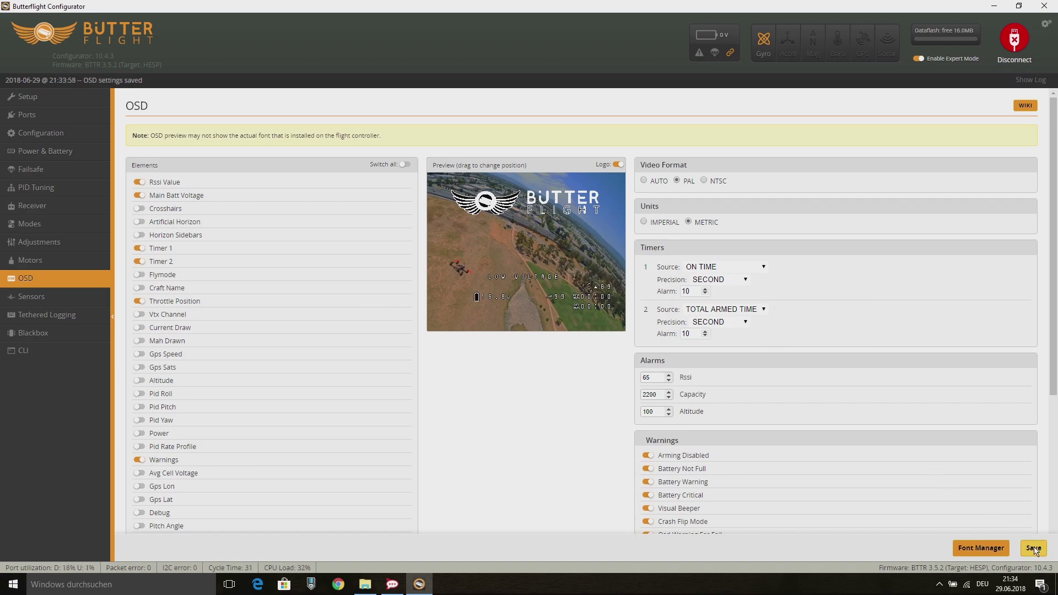
{"action": "left_click", "coordinate": [1013, 38]}
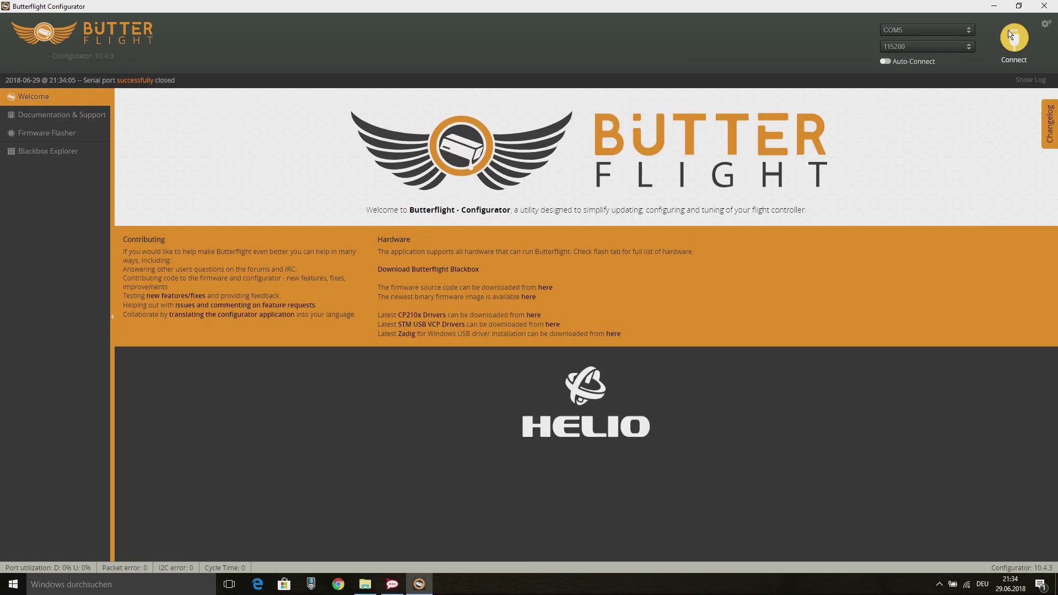